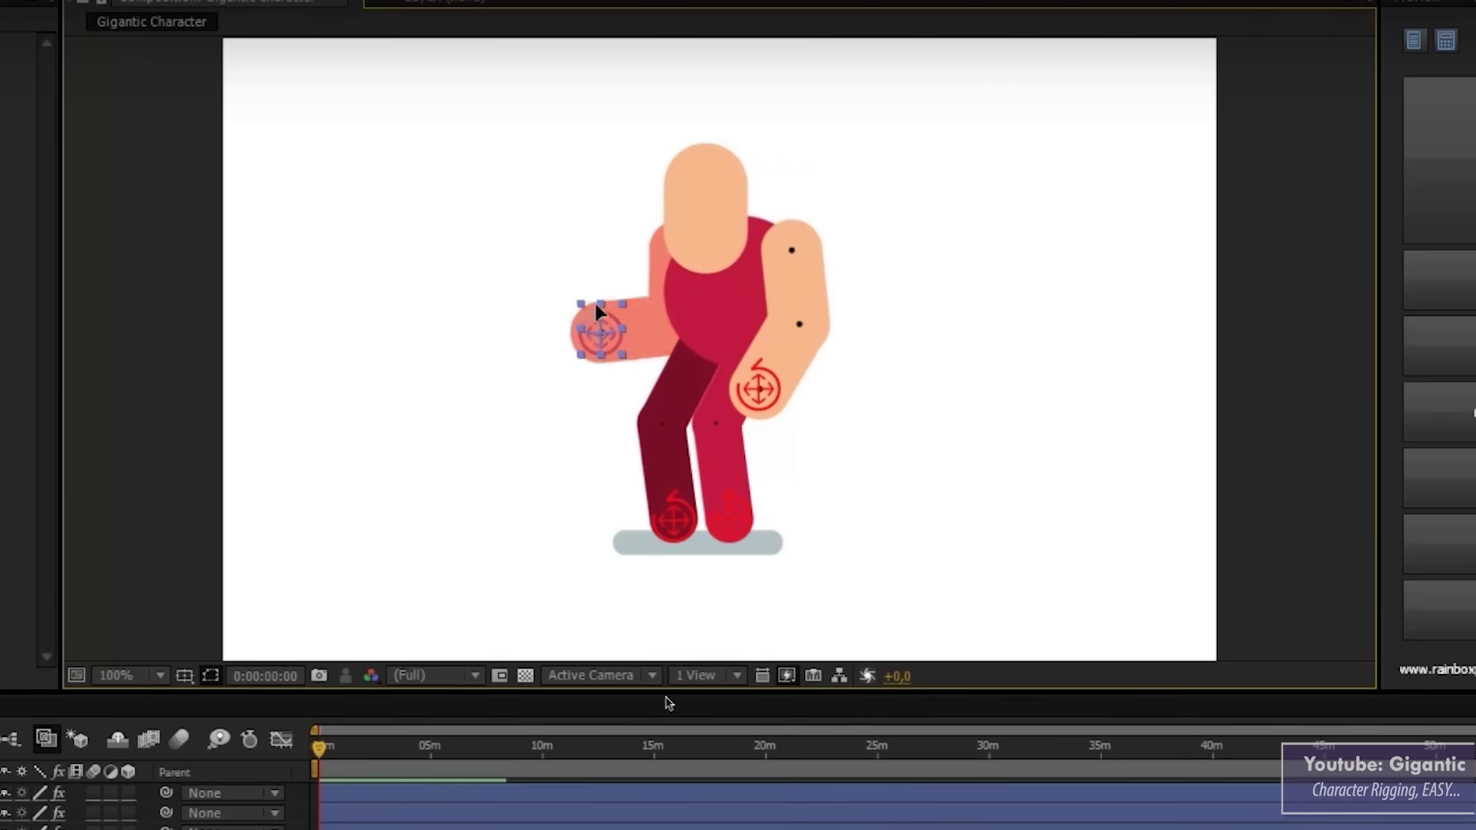
Step: Pose the rigged figure by moving its right-hand controller up-left and repositioning the hand and feet
drag(758, 388, 703, 324)
drag(707, 271, 673, 311)
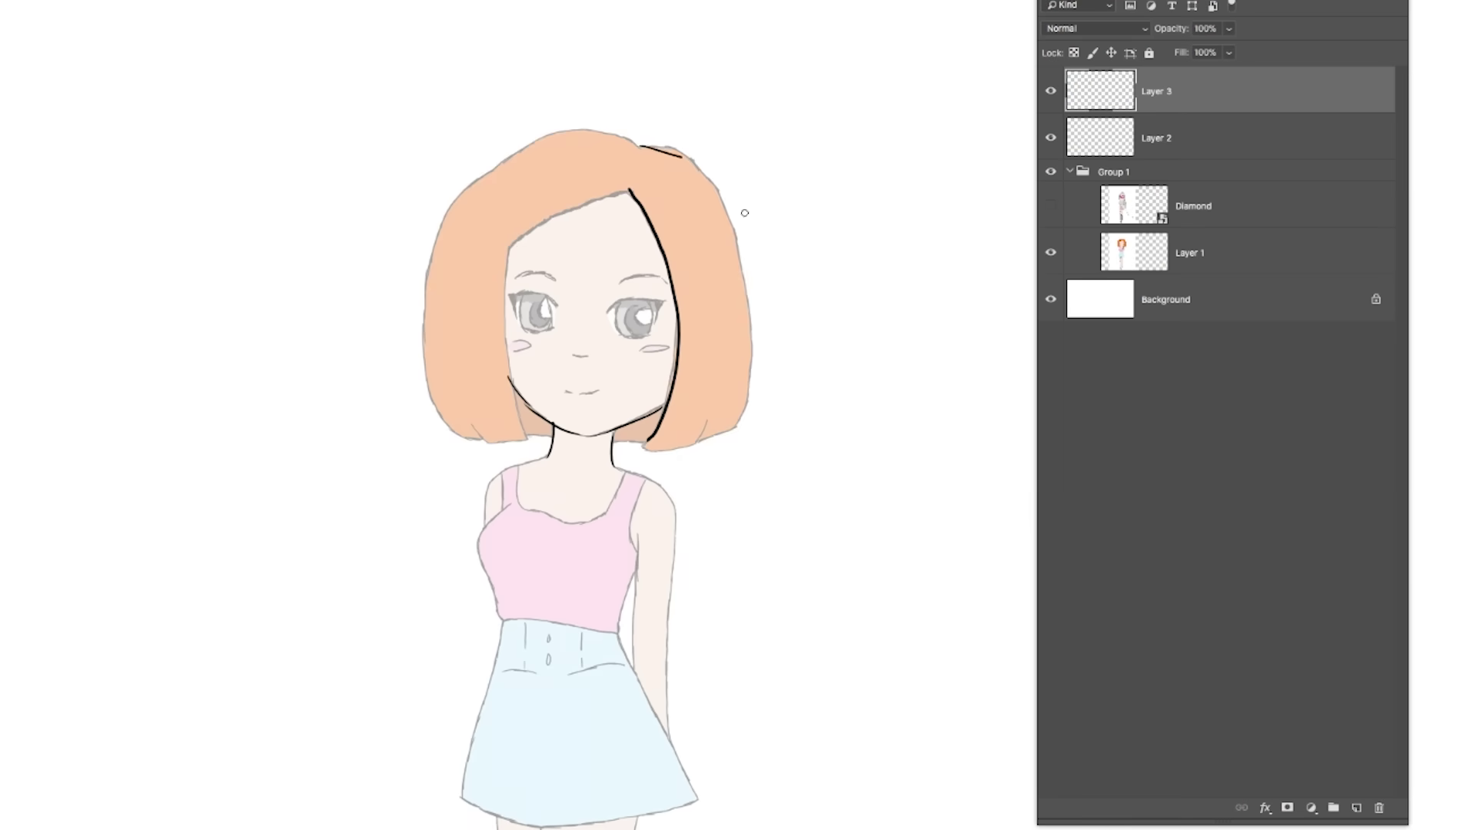
Step: Ink black outlines along the girl's hair, legs, skirt and face
drag(743, 397, 646, 450)
drag(861, 485, 811, 158)
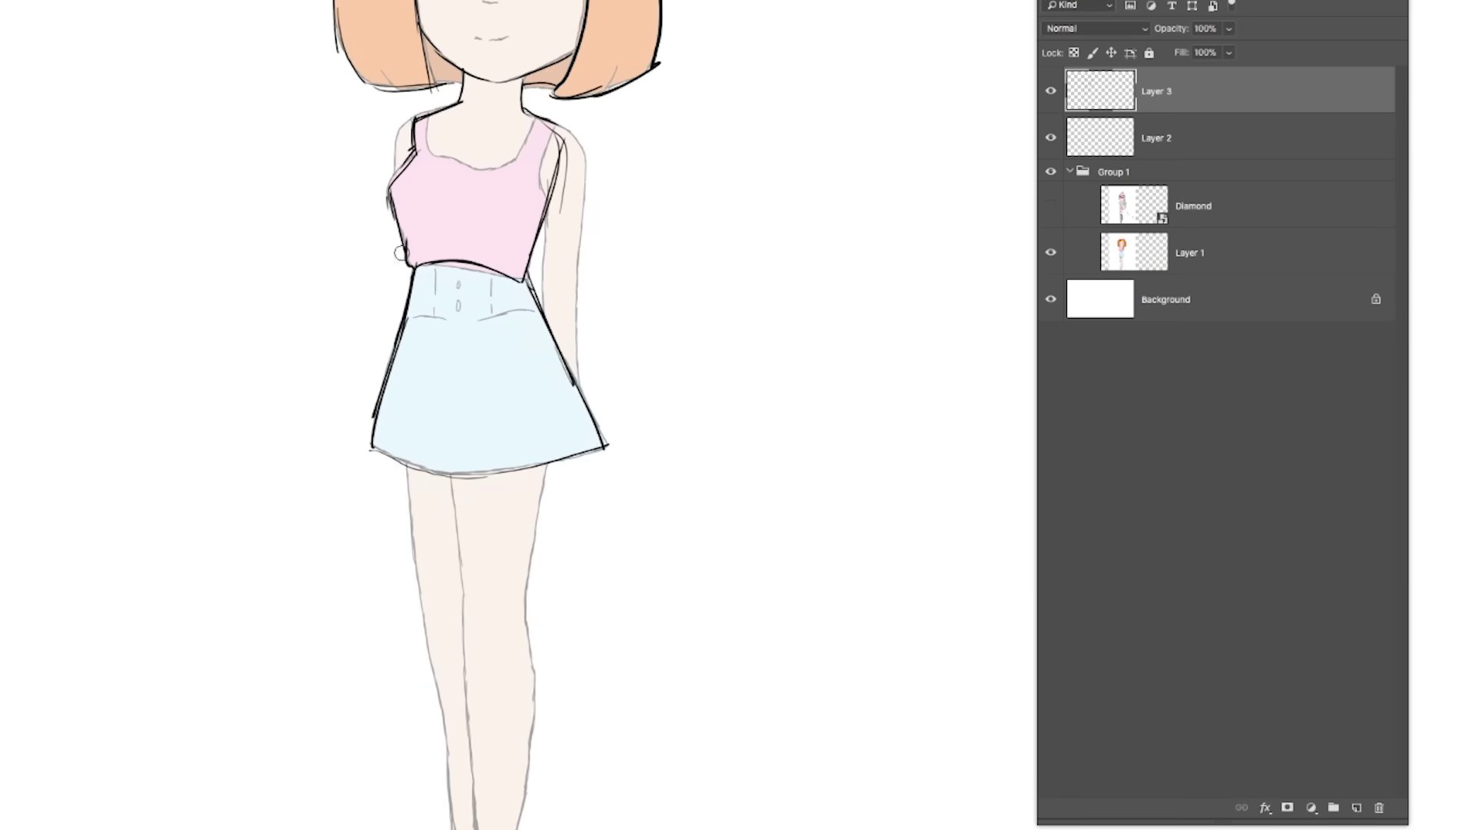
drag(584, 538, 585, 162)
drag(492, 584, 500, 769)
drag(768, 116, 769, 777)
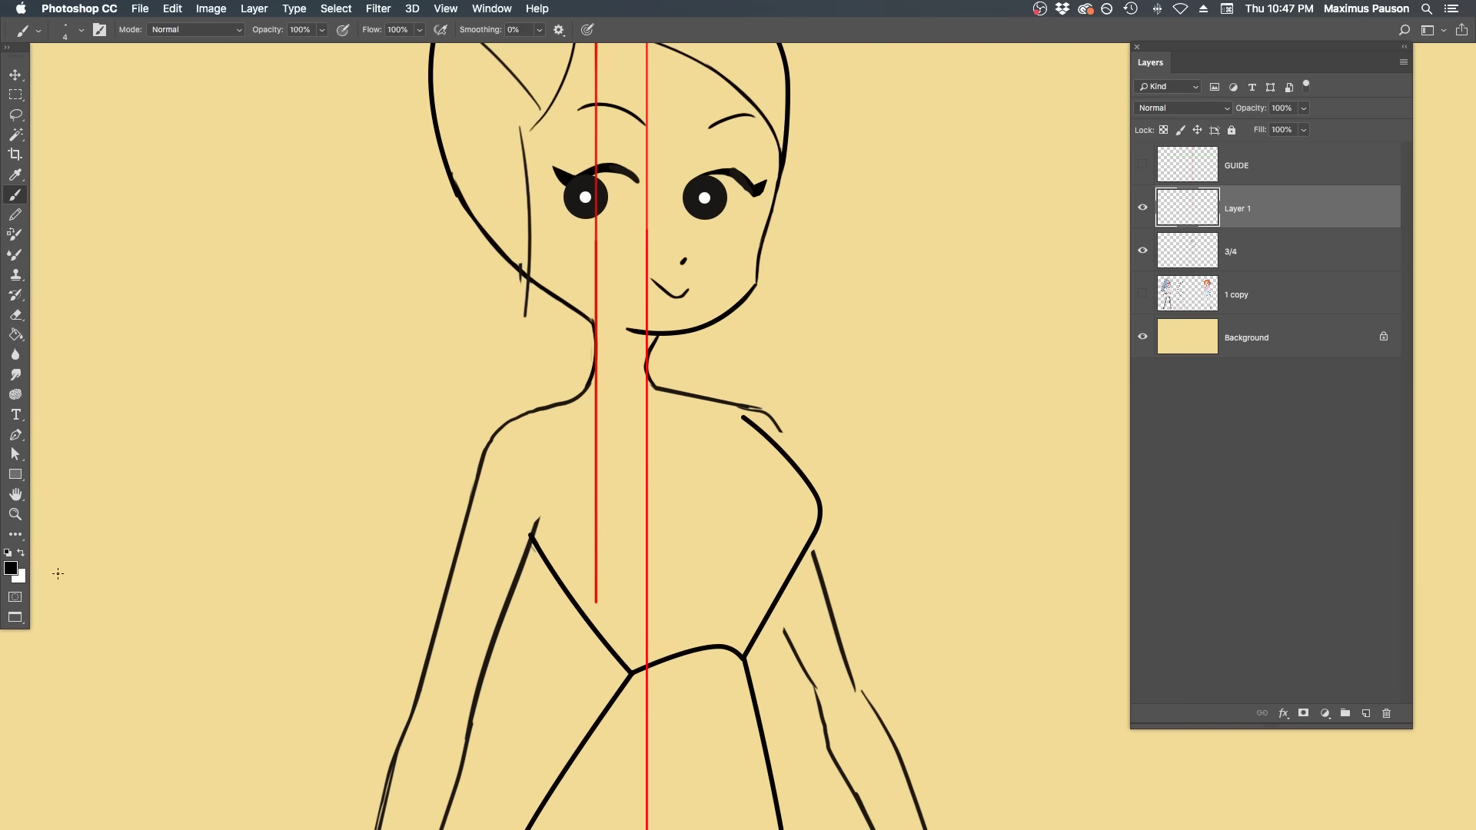
Step: Adjust the red centre guide and rule green horizontal lines at the feet and upper body
key(v)
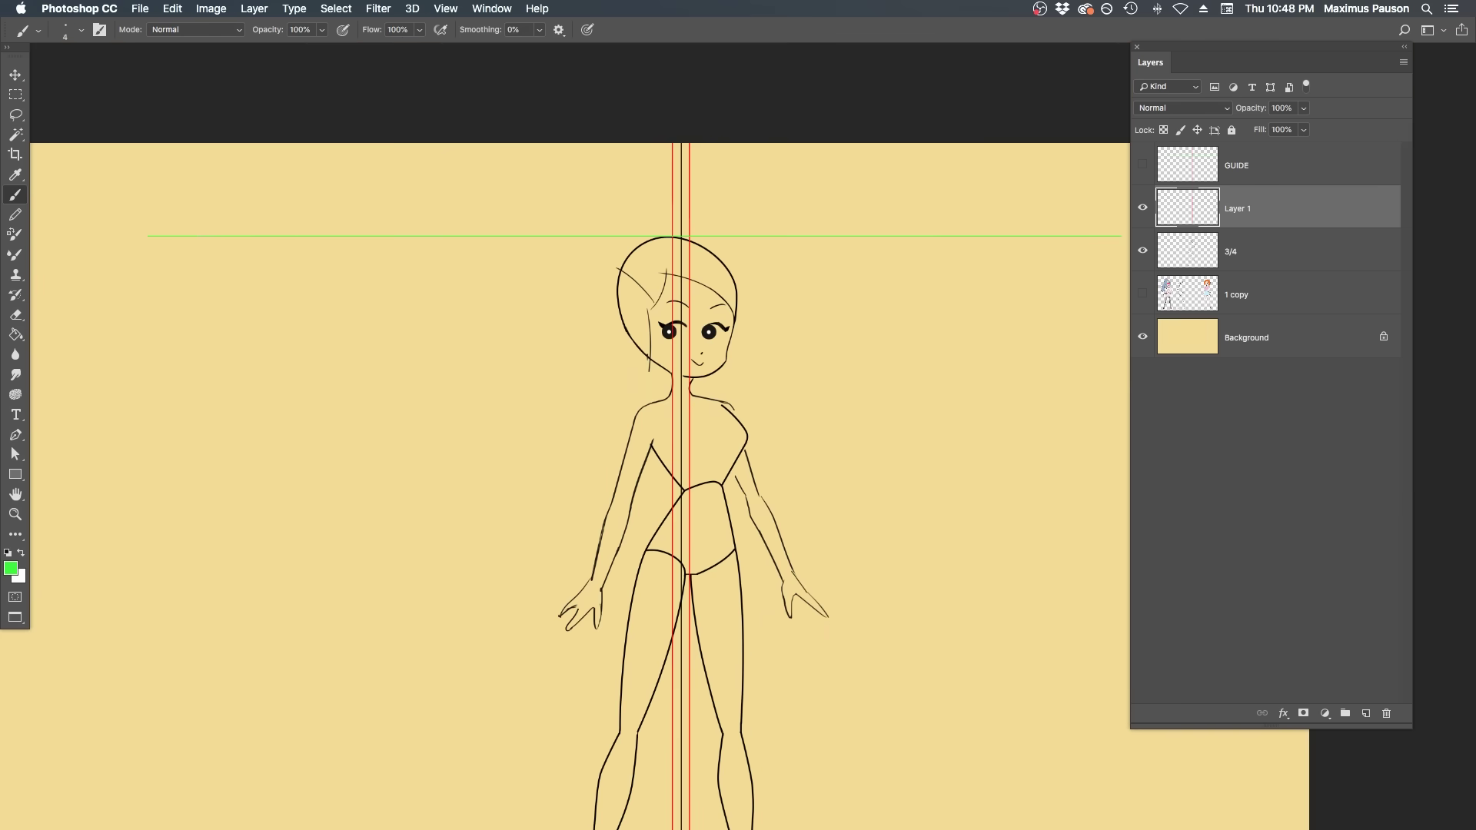
scroll(769, 385, down, 10)
drag(612, 476, 645, 495)
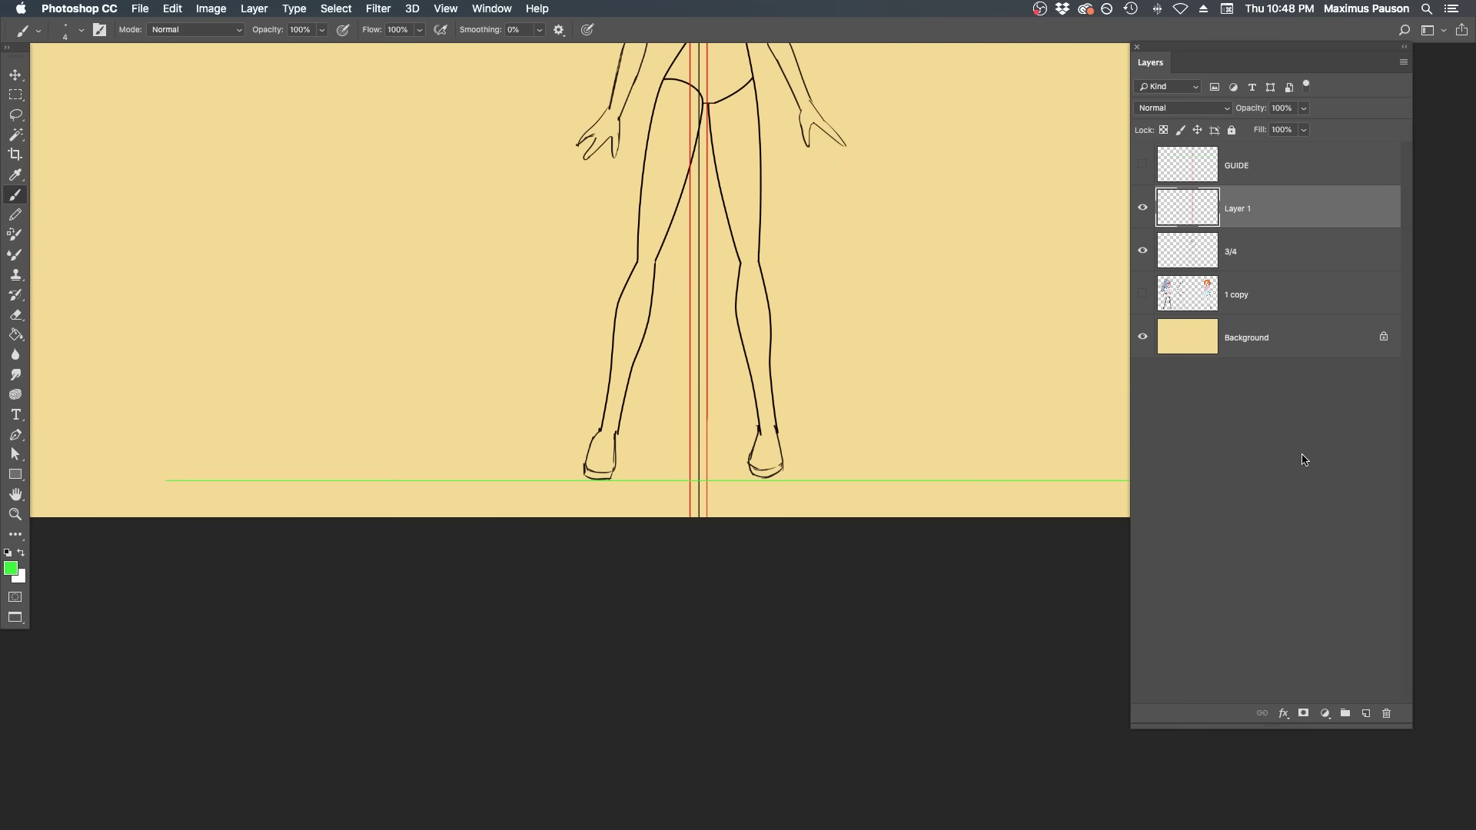
scroll(883, 415, up, 10)
mouse_move(235, 398)
mouse_down()
mouse_move(807, 418)
mouse_move(1127, 399)
mouse_up()
drag(163, 384, 1128, 384)
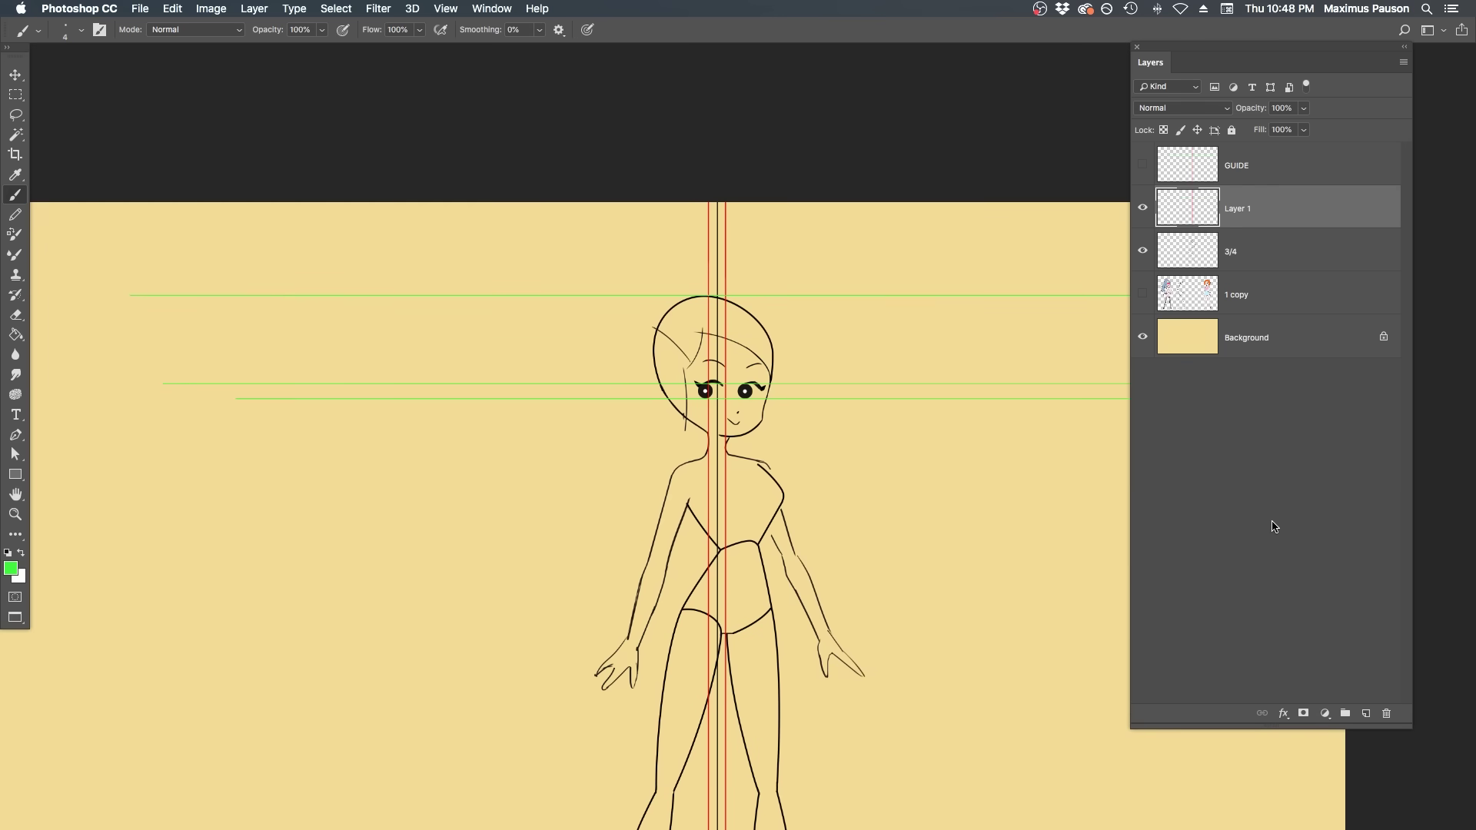
Step: Add two more green proportion lines, including one below the feet, and duplicate the figure
drag(131, 458, 1128, 458)
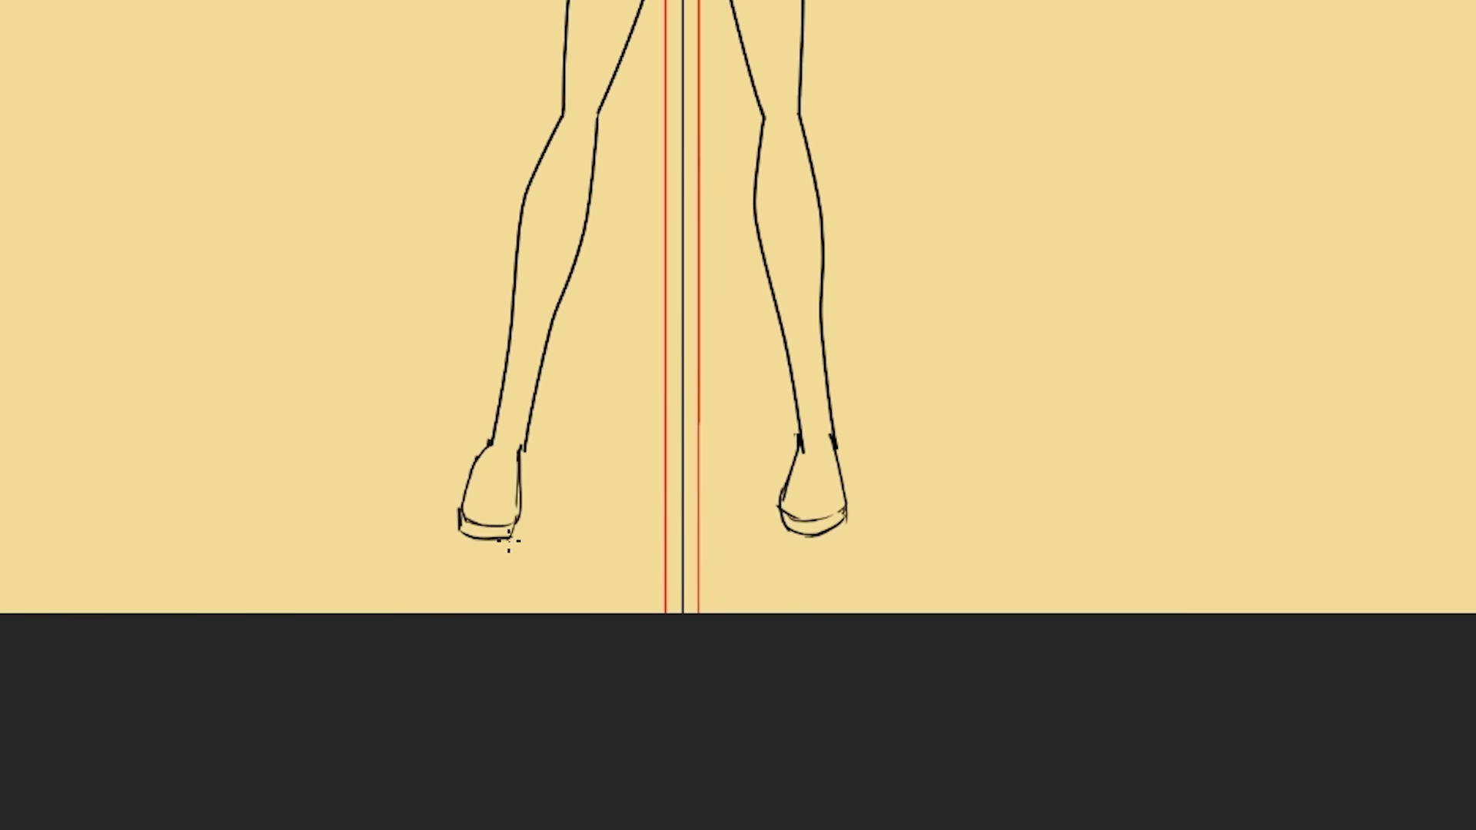
drag(7, 543, 1468, 543)
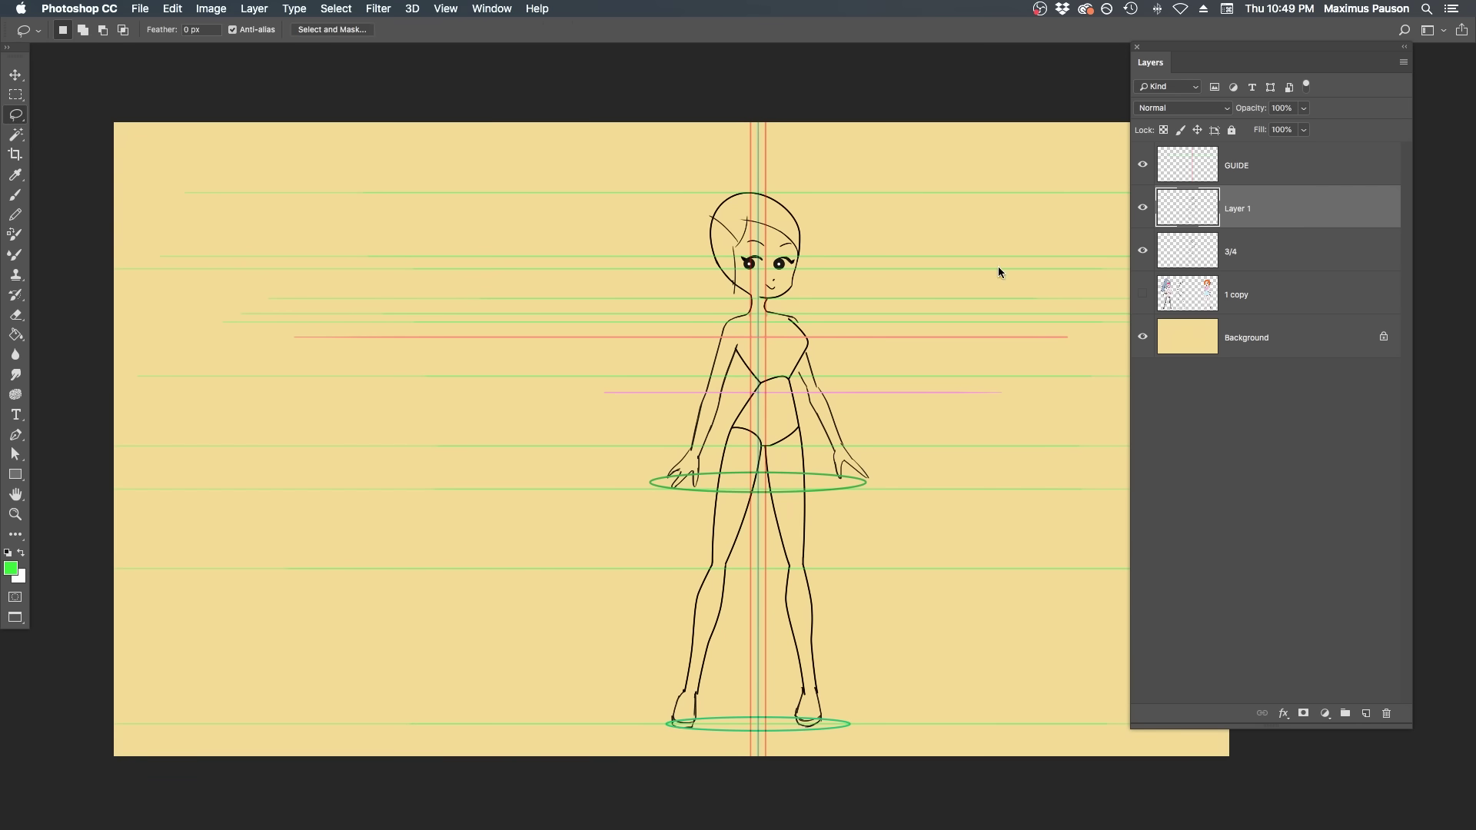
key(super+alt+t)
alt+click(638, 422)
Step: Flip the duplicated line figure horizontally and commit the mirrored copy
right_click(672, 421)
click(719, 609)
key(Return)
Step: Rename the layer REFERENCE and set its blend mode to Multiply
key(e)
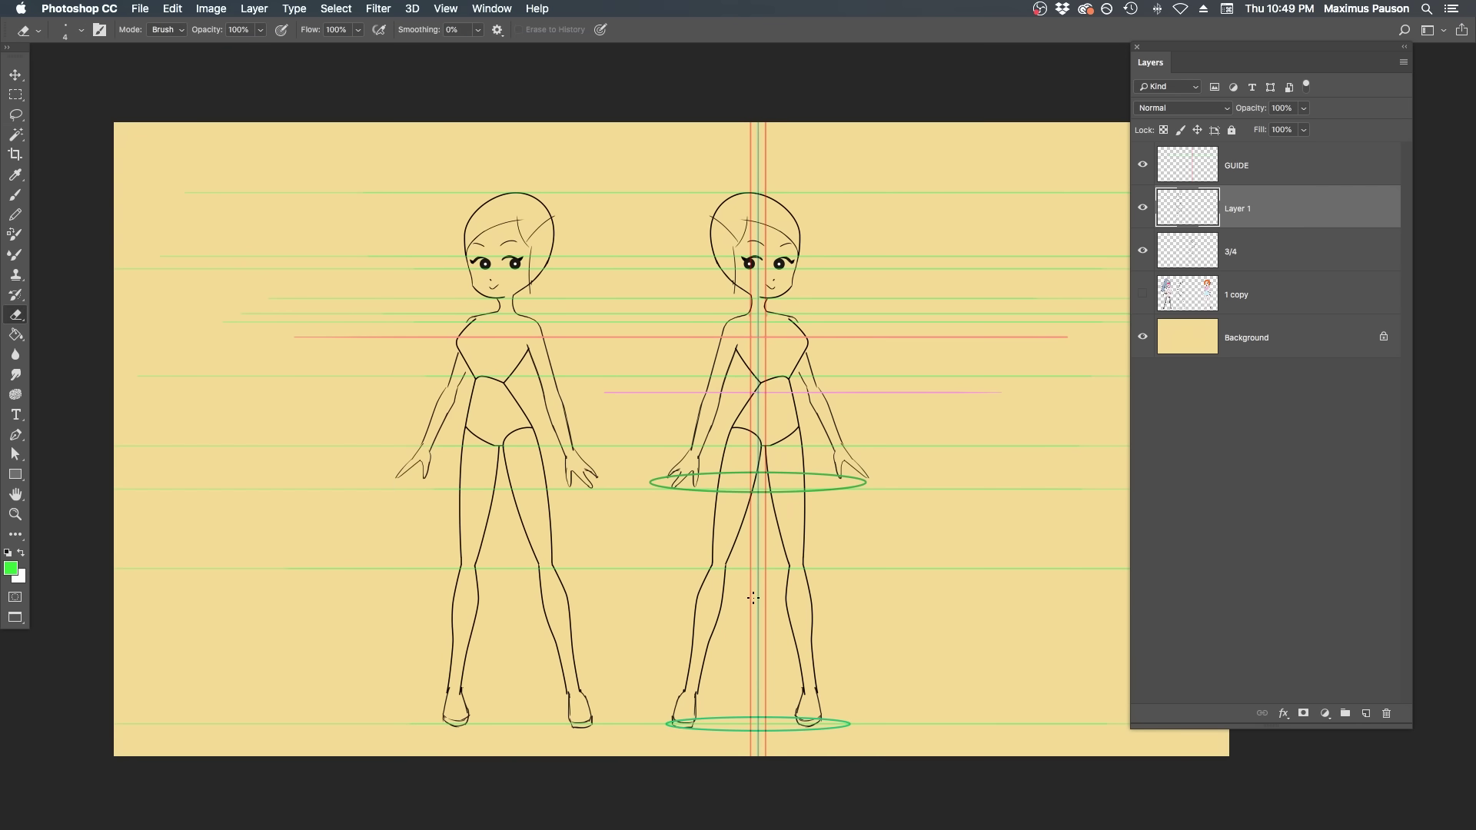
text(EFERENC)
key(Return)
click(1182, 107)
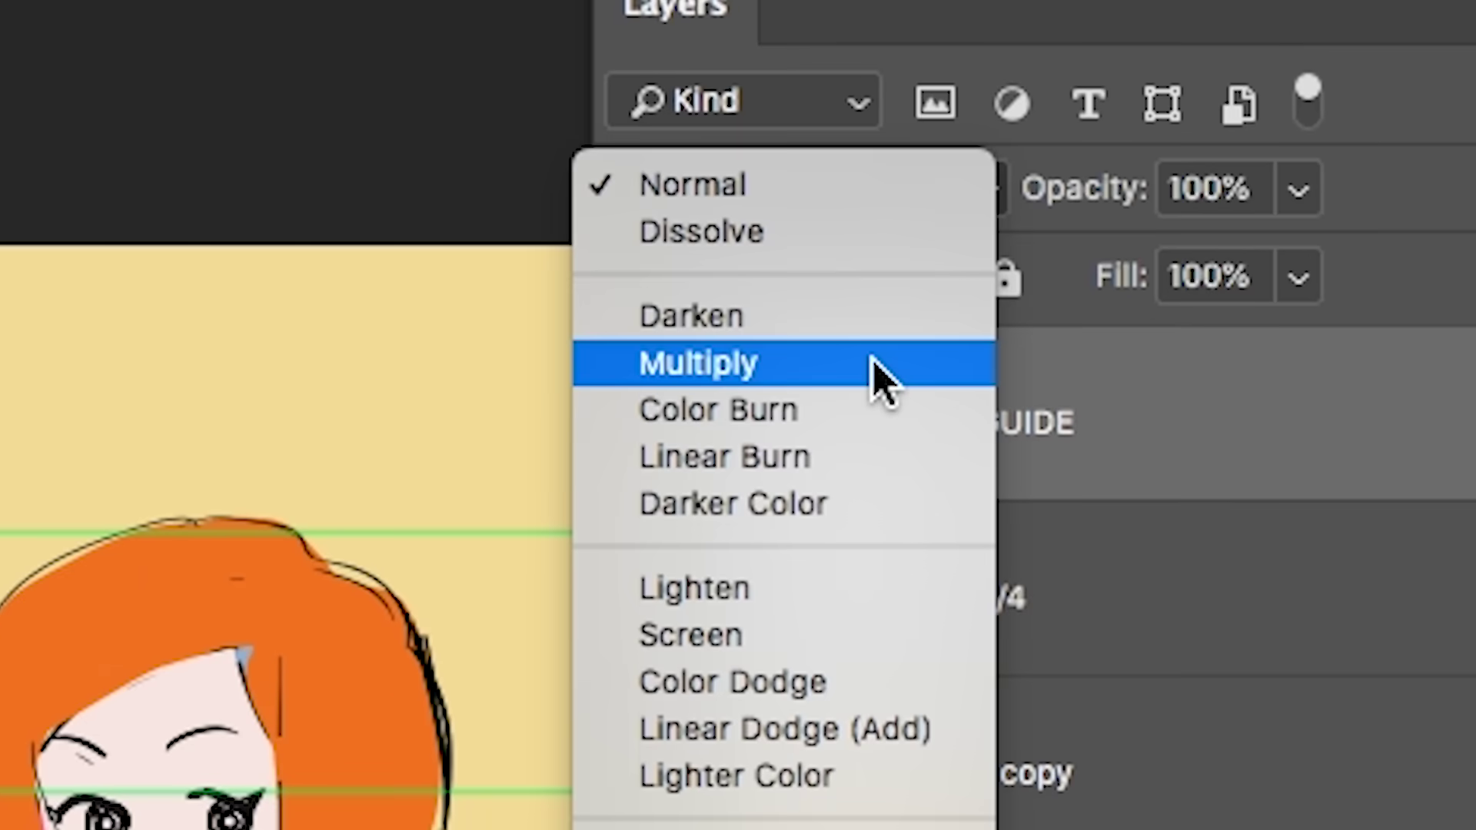
click(880, 377)
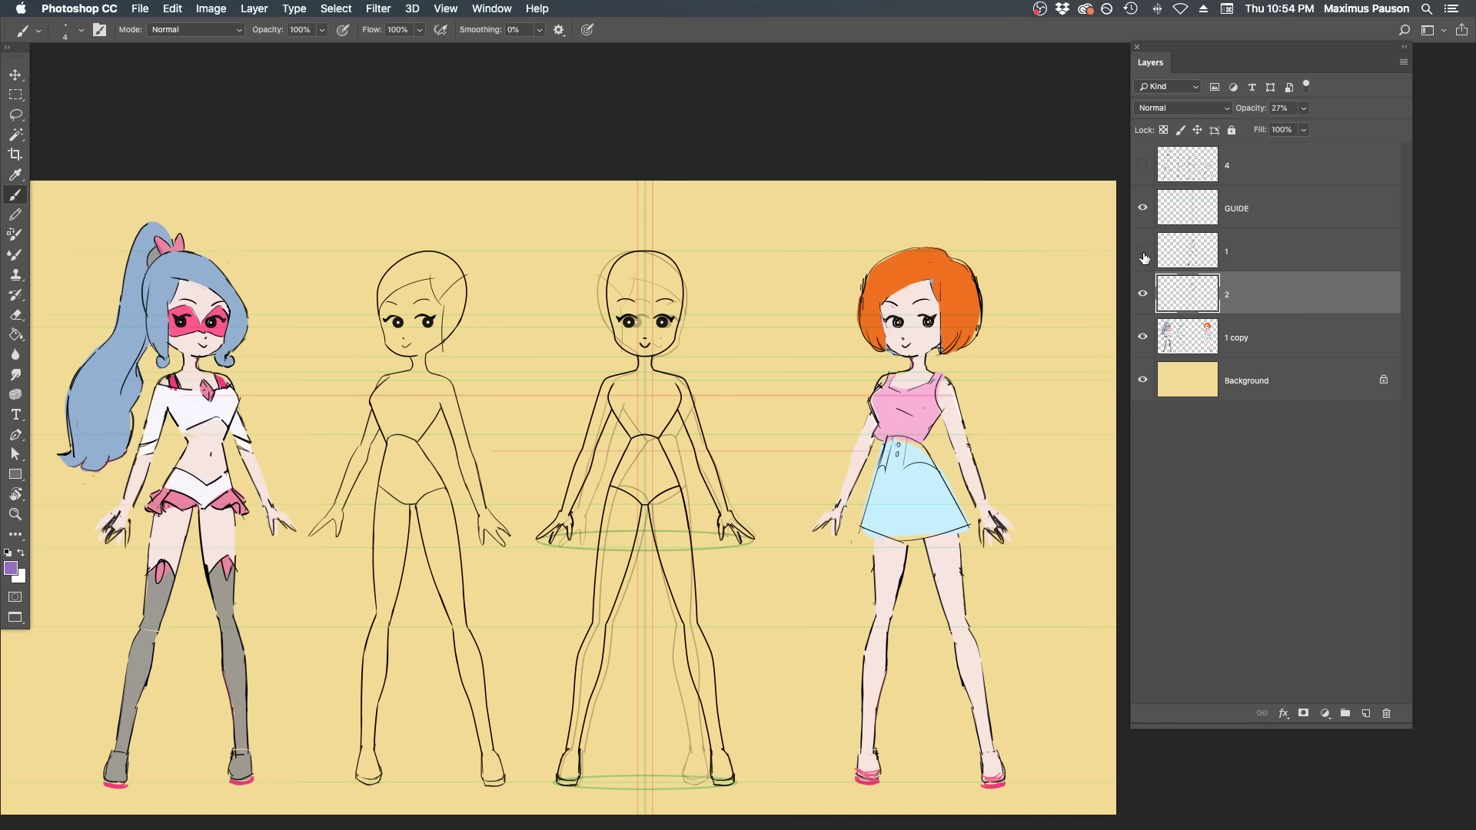
Step: Compare layers 1 and 2, set layer 2 to 100% opacity, and hide layer 1
click(1142, 254)
click(1142, 254)
click(1142, 254)
click(1142, 254)
key(0)
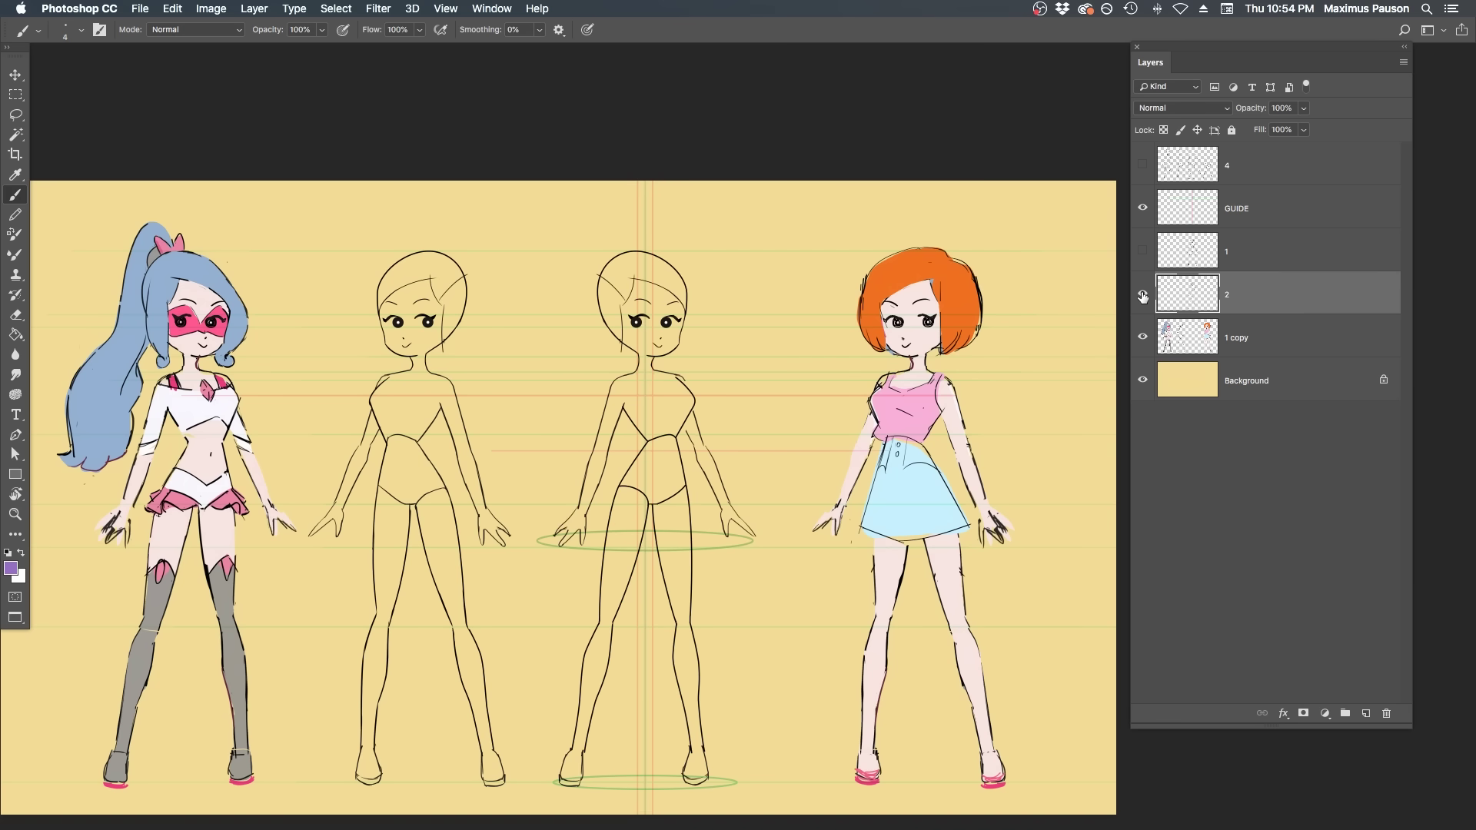
click(1142, 295)
click(1142, 296)
click(1142, 296)
click(1142, 295)
click(1142, 295)
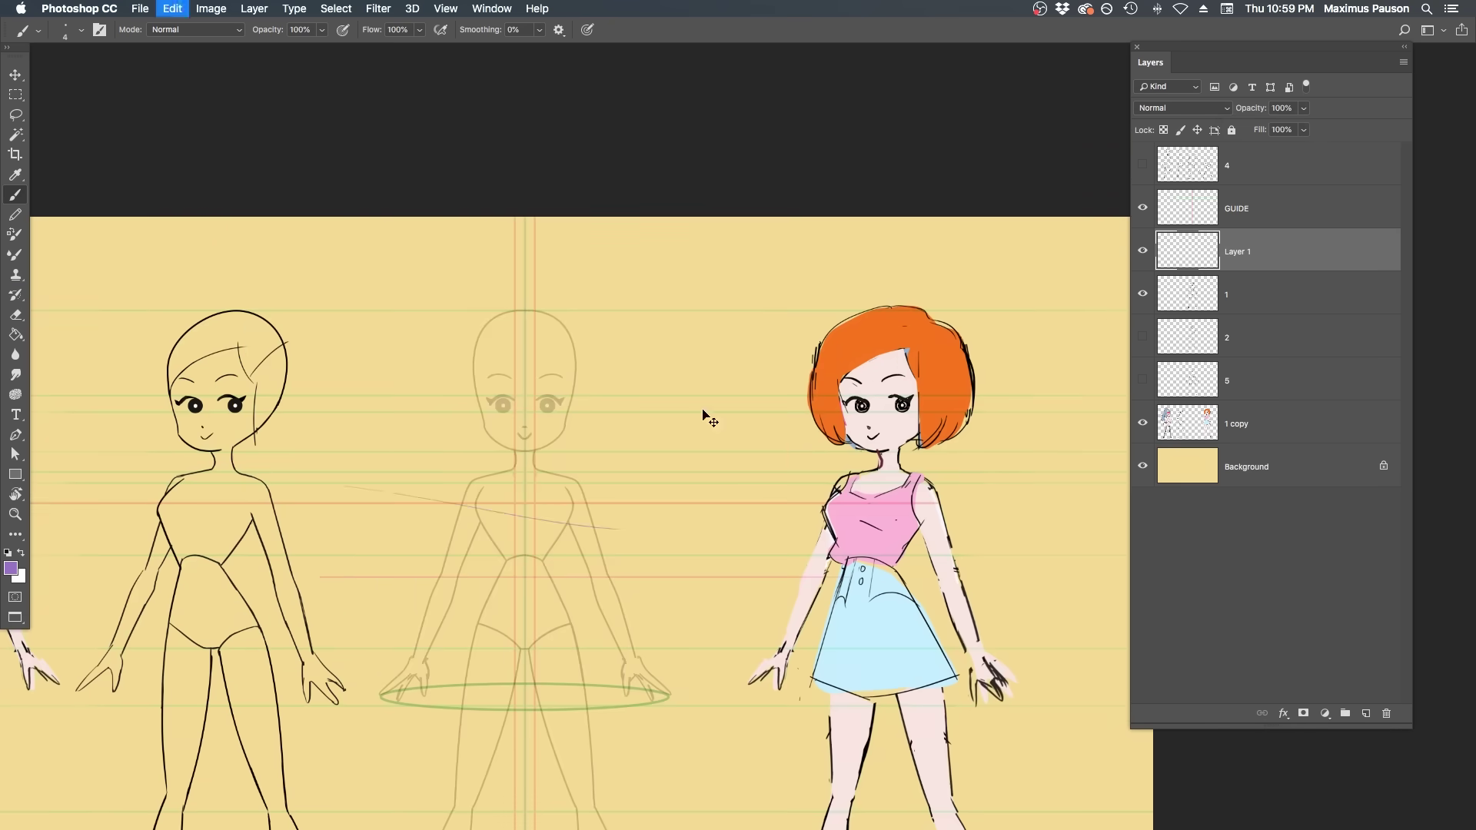
Step: Ink the back view's neck, shoulders, arm, waist and hips over the faded middle figure
mouse_move(654, 205)
mouse_down()
mouse_move(710, 240)
mouse_move(809, 500)
mouse_up()
drag(703, 305, 772, 475)
drag(611, 369, 668, 372)
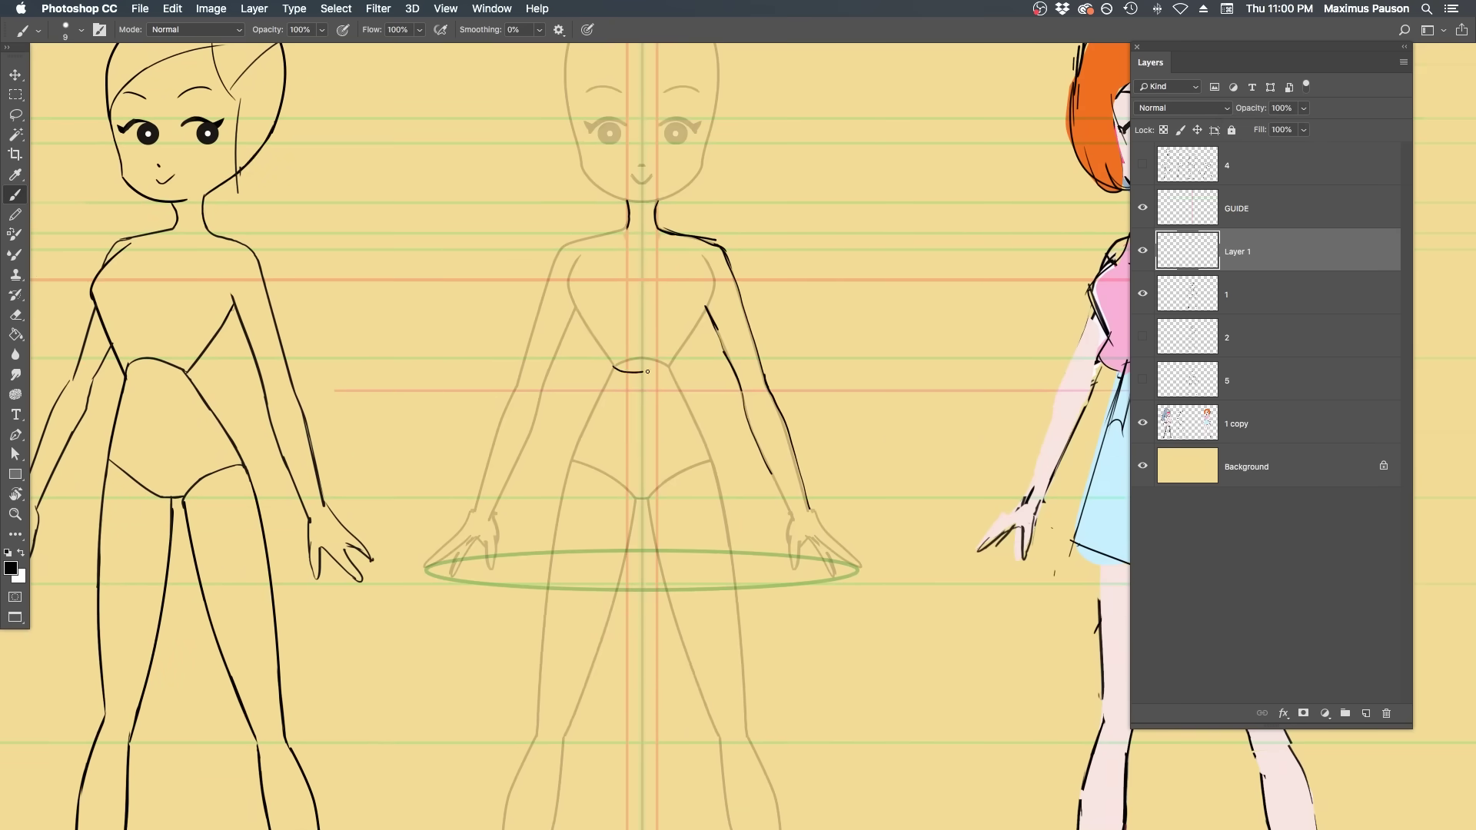
mouse_move(650, 498)
mouse_down()
mouse_move(676, 392)
mouse_move(739, 355)
mouse_up()
drag(596, 359, 658, 392)
scroll(676, 393, up, 3)
scroll(715, 407, down, 3)
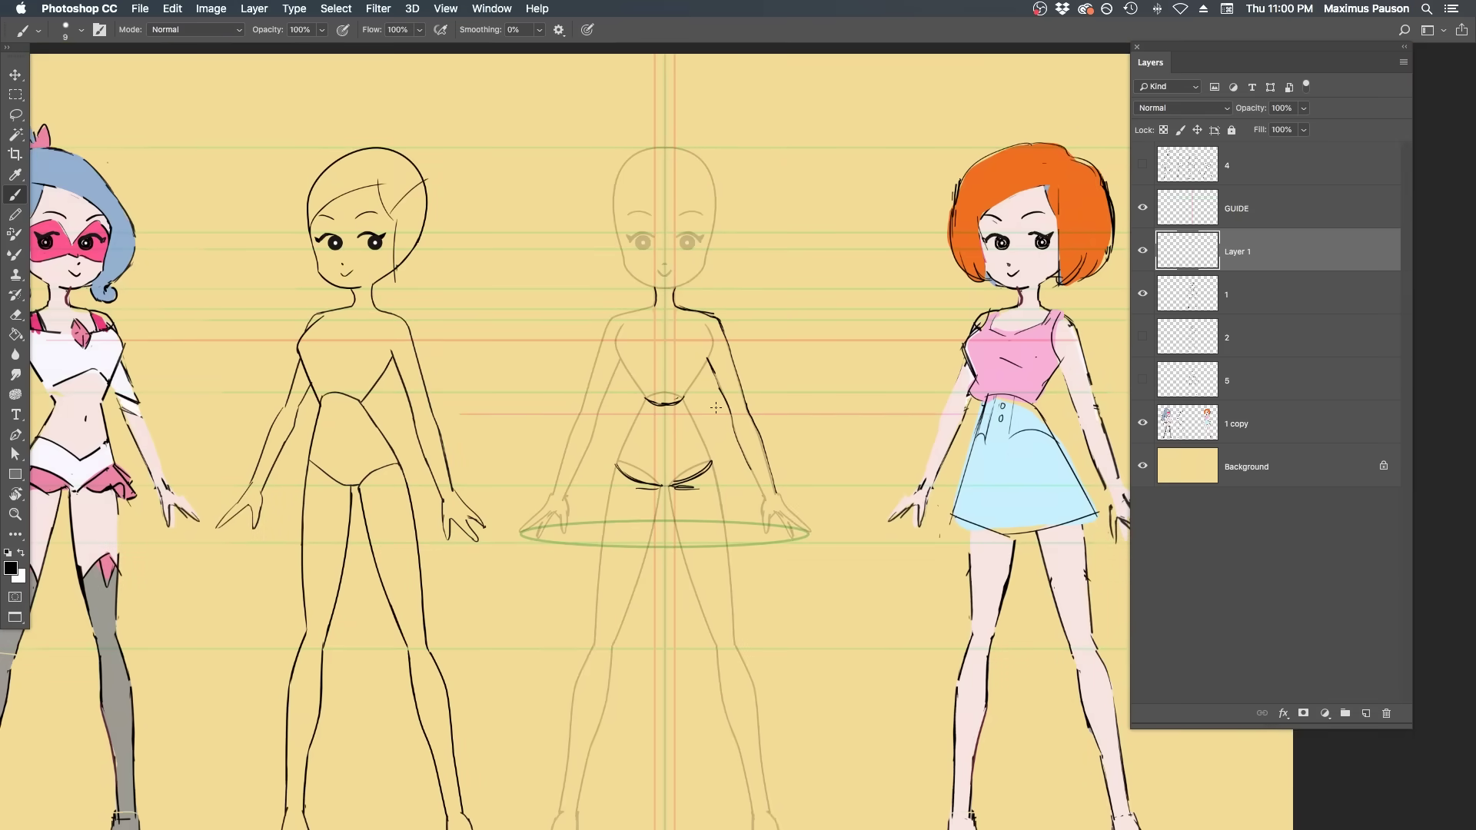
scroll(753, 137, down, 2)
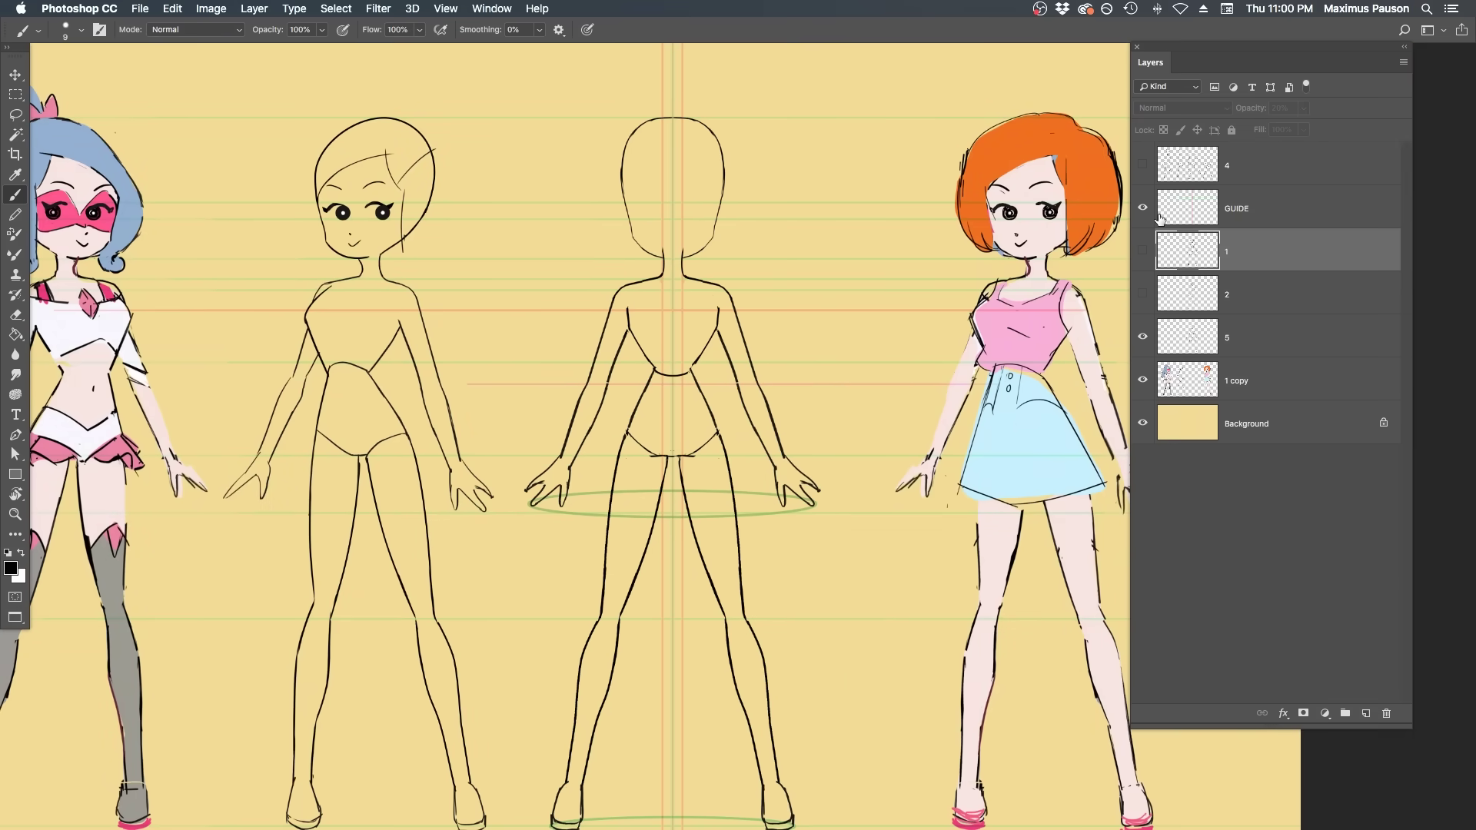
click(1140, 252)
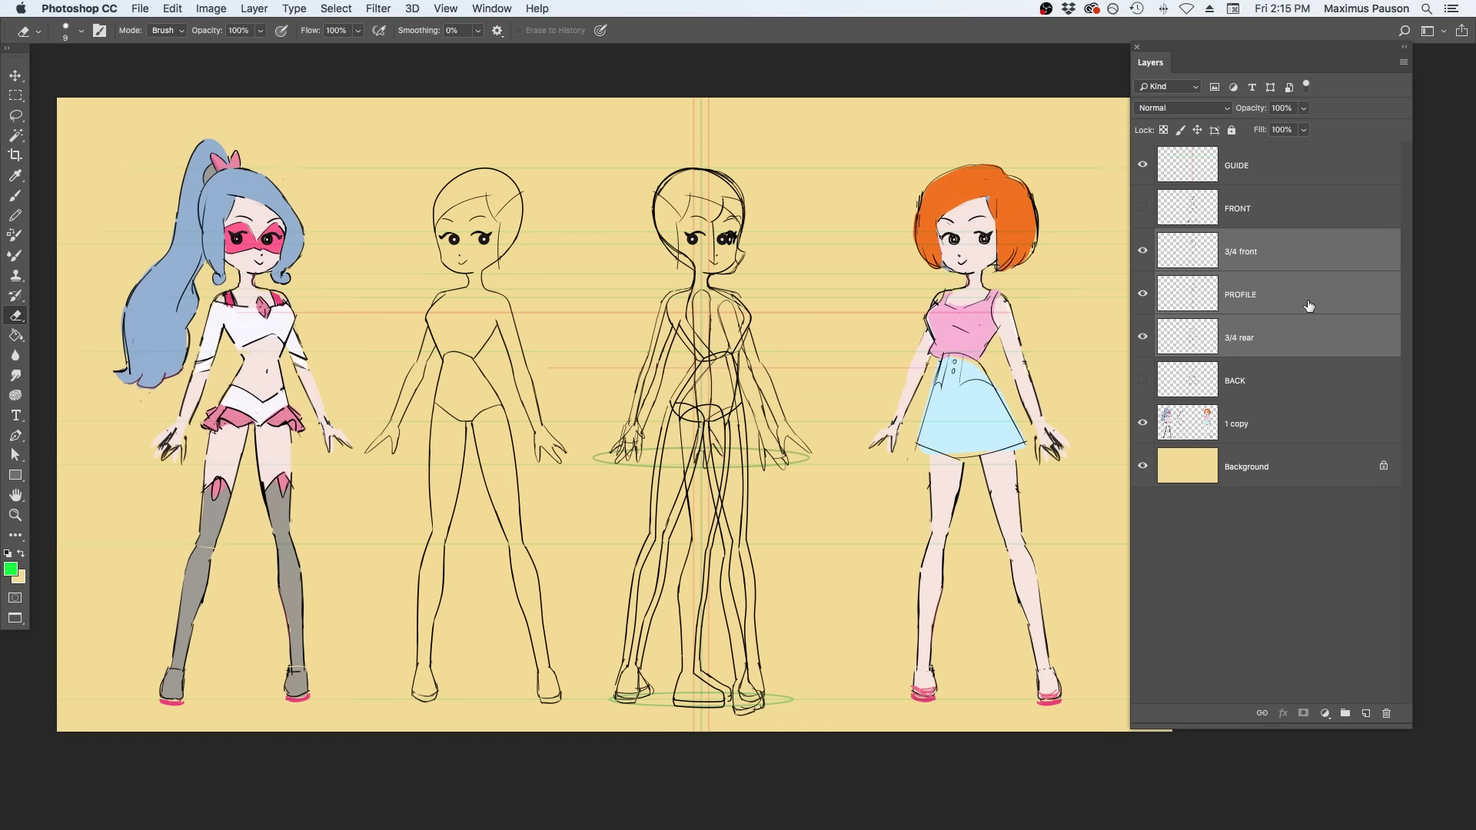
Step: Duplicate the three selected view layers by dragging them to the Layers panel's bottom buttons
drag(1310, 306, 1354, 703)
Step: Mirror the 3/4 front, PROFILE and 3/4 rear copies with Free Transform, then place them below 3/4 rear
key(ctrl+t)
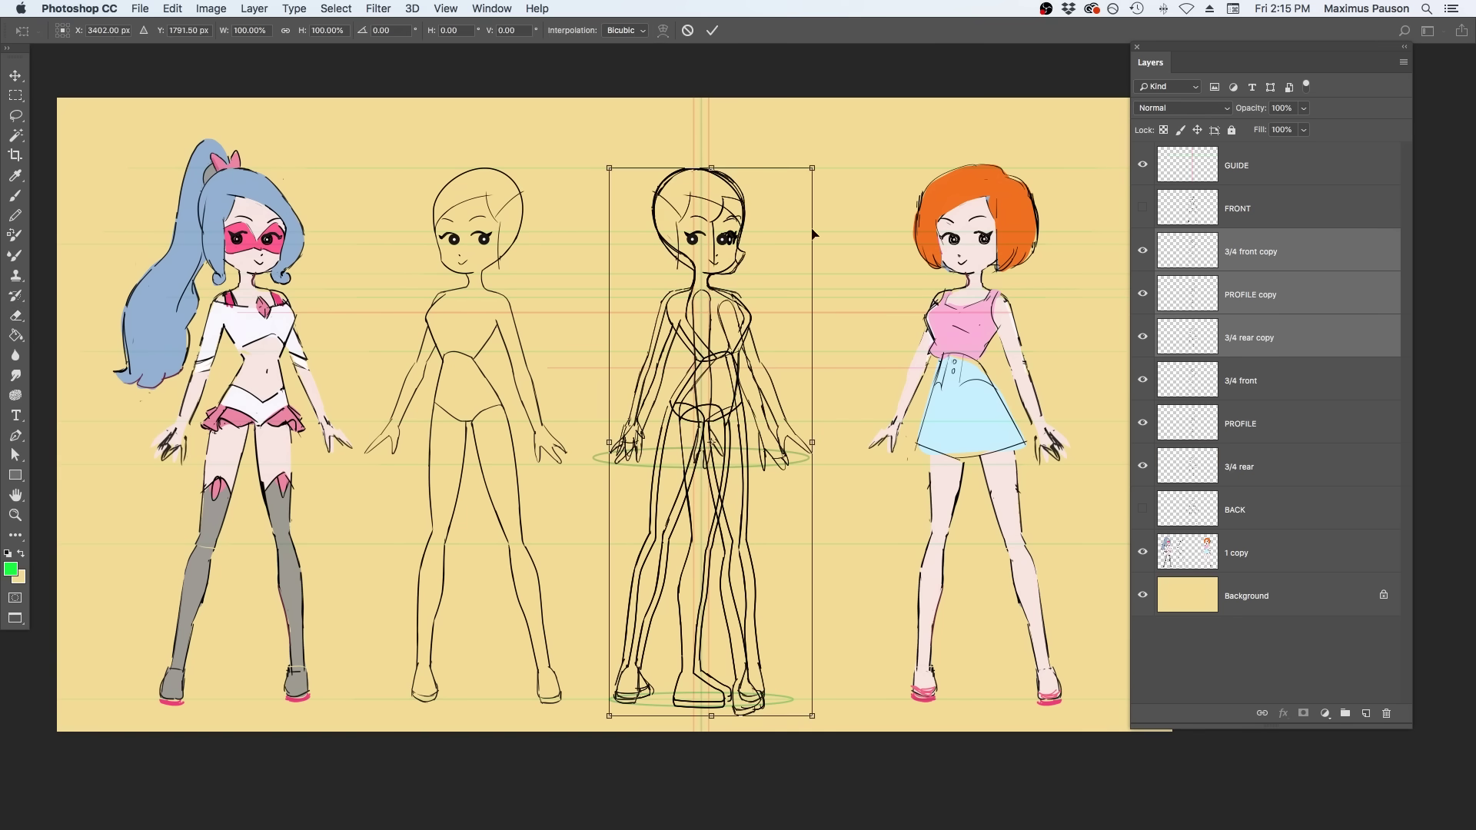
right_click(718, 273)
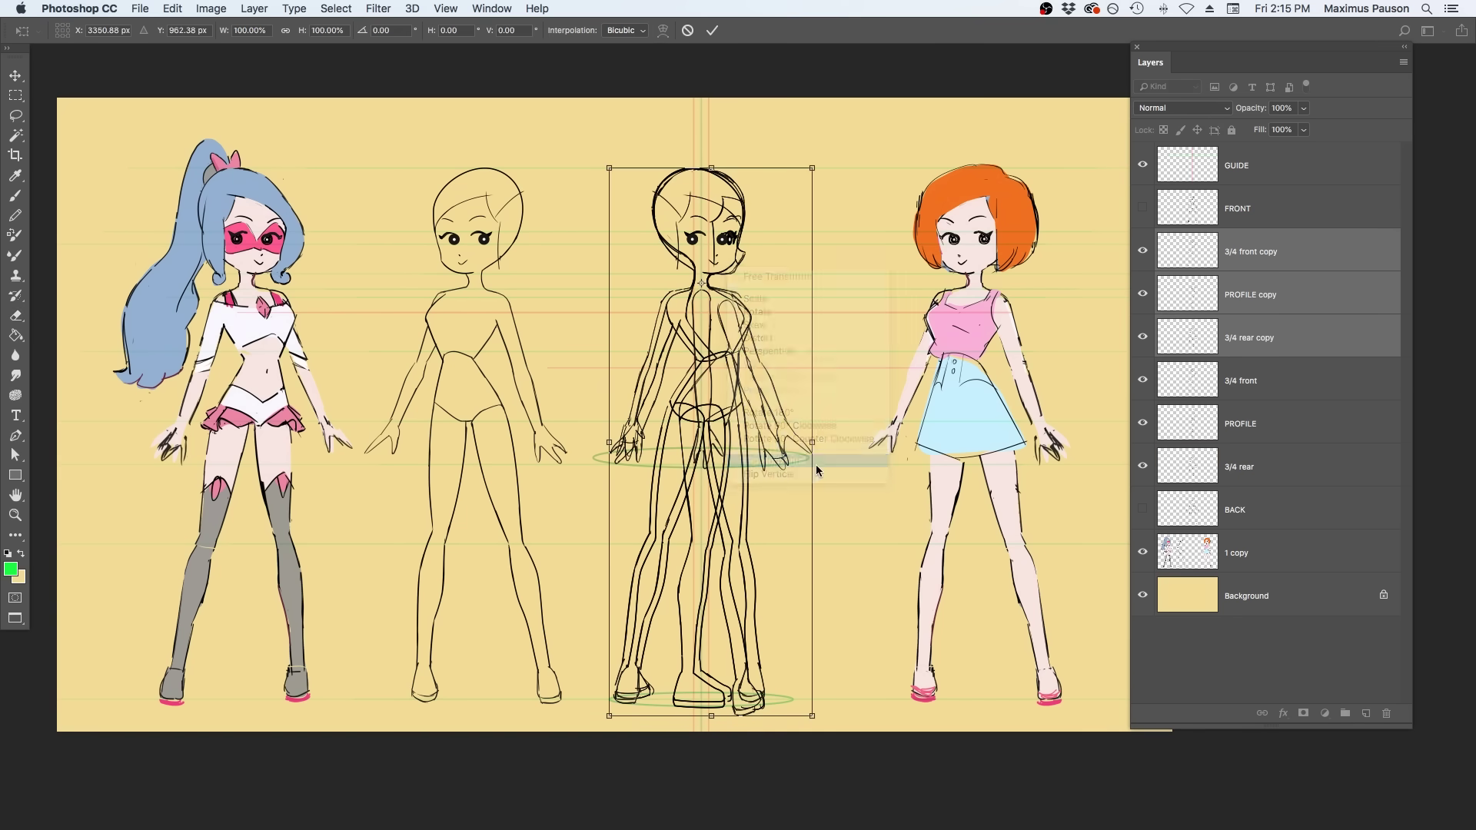
click(816, 466)
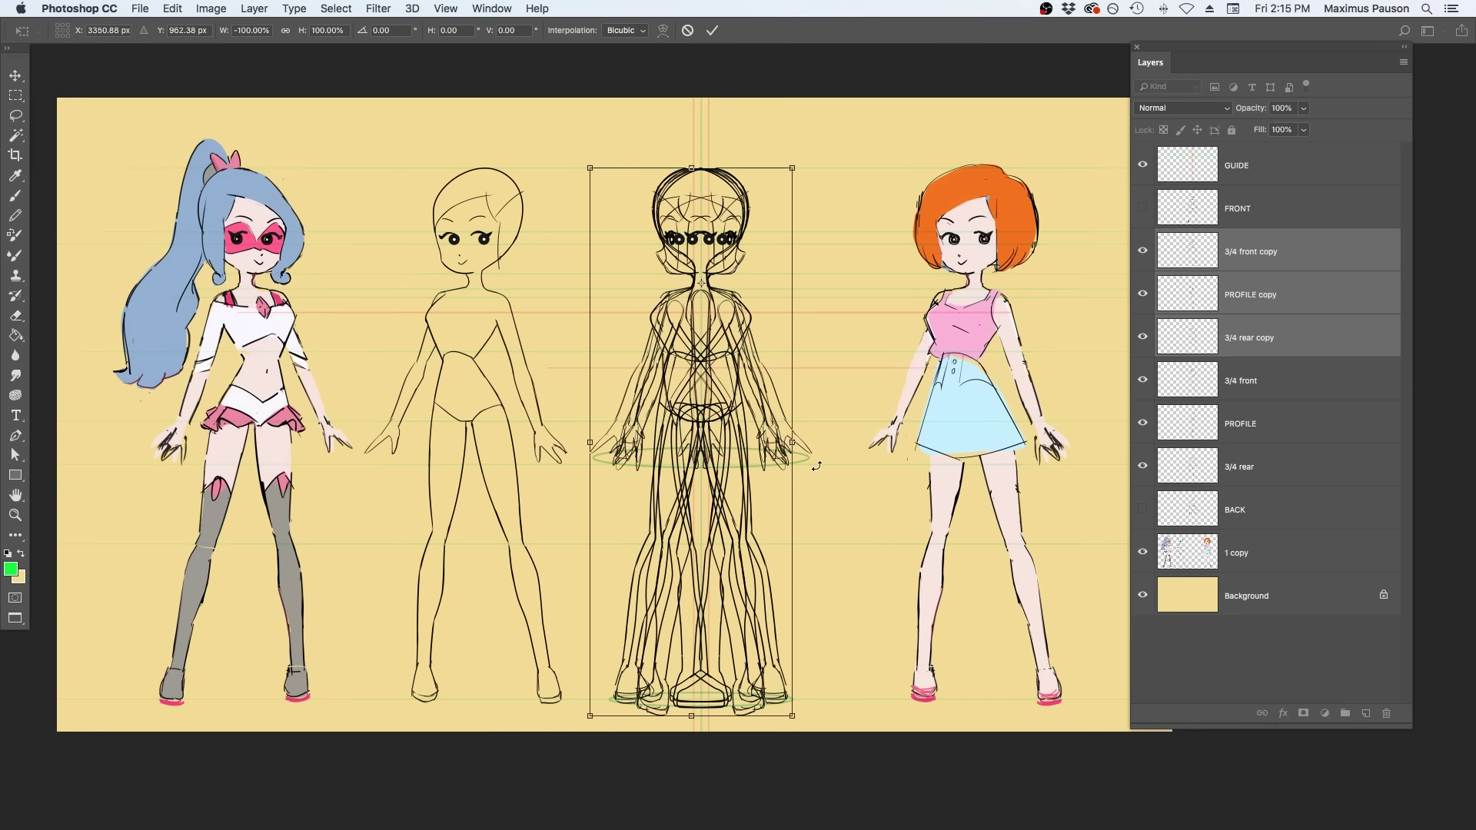
key(Return)
key(e)
drag(1304, 351, 1309, 488)
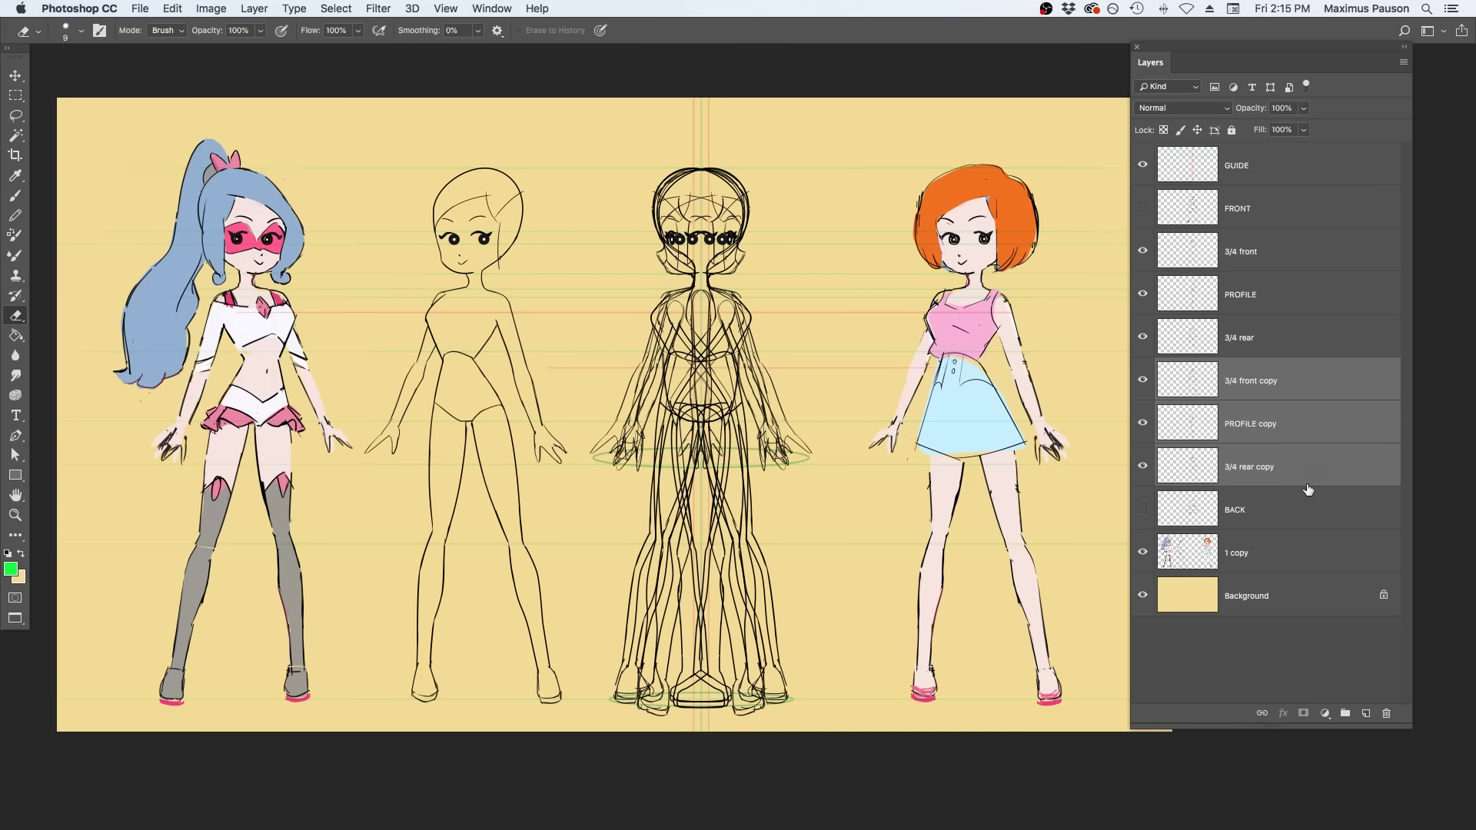
Step: Wrap the selected pose layer in a new group with Group from Layers
right_click(1262, 251)
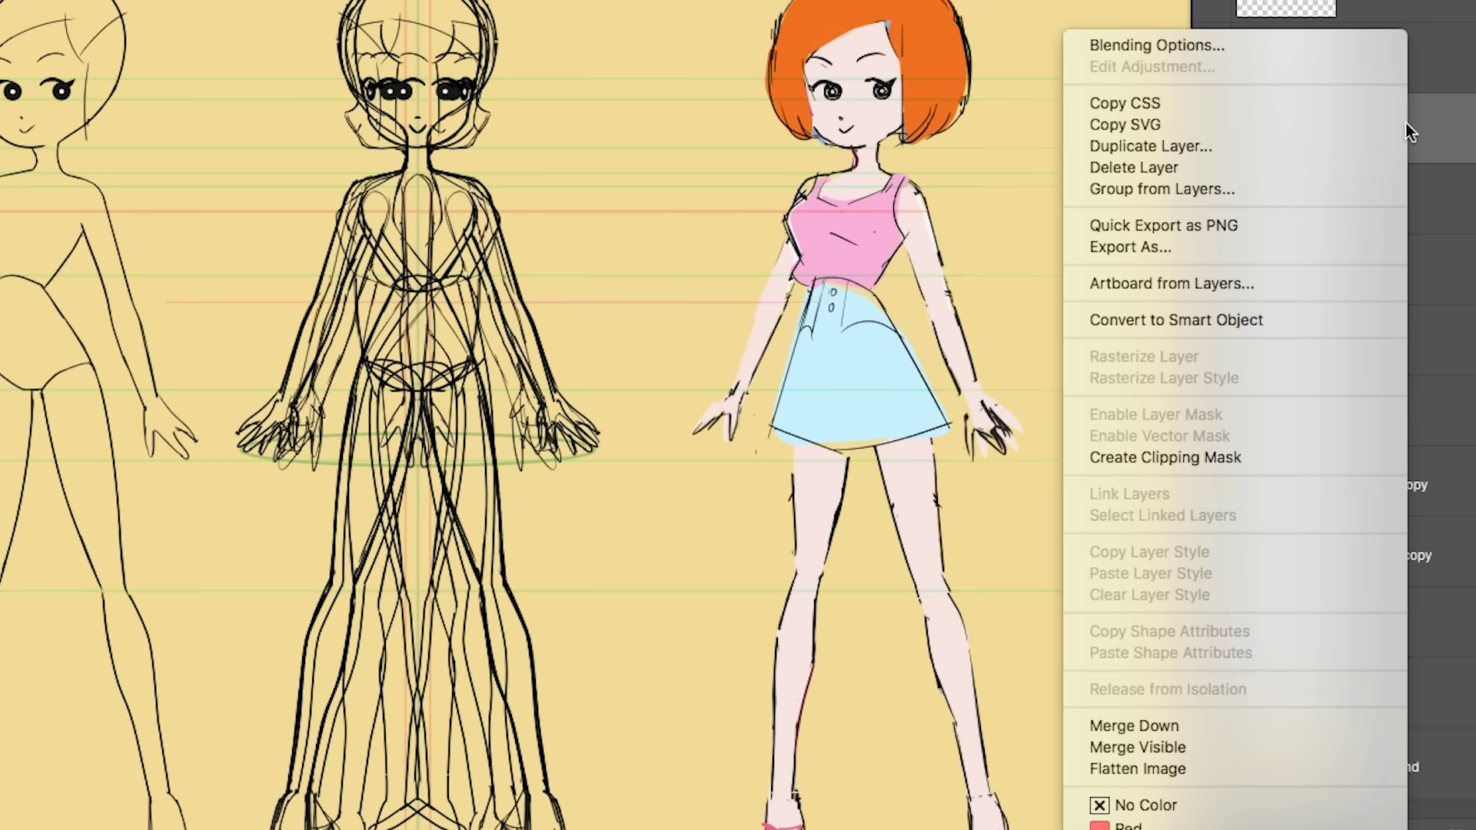
click(1322, 189)
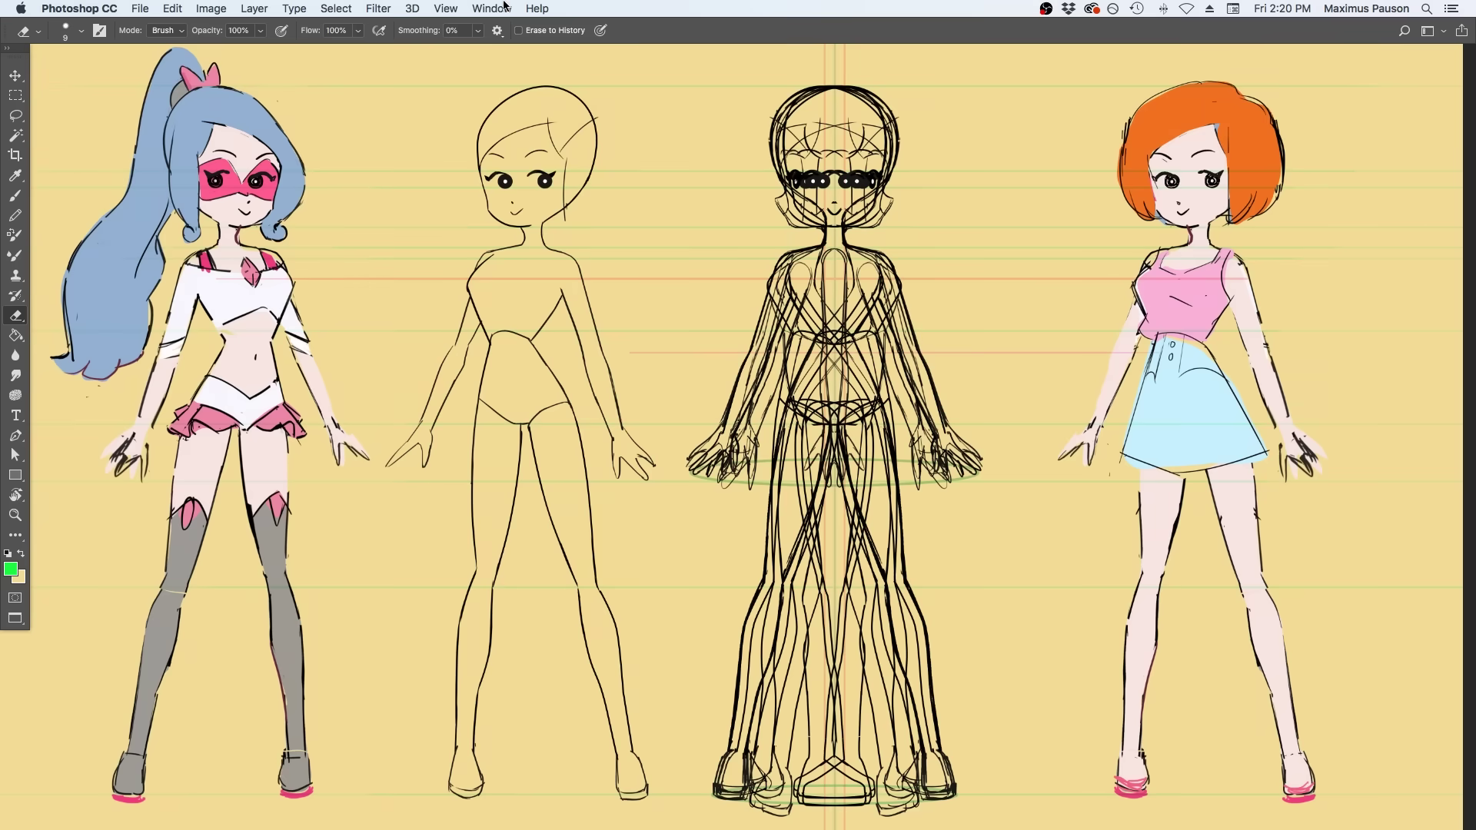
Step: Create a frame animation in the Timeline with a 0.2-second frame delay
click(492, 8)
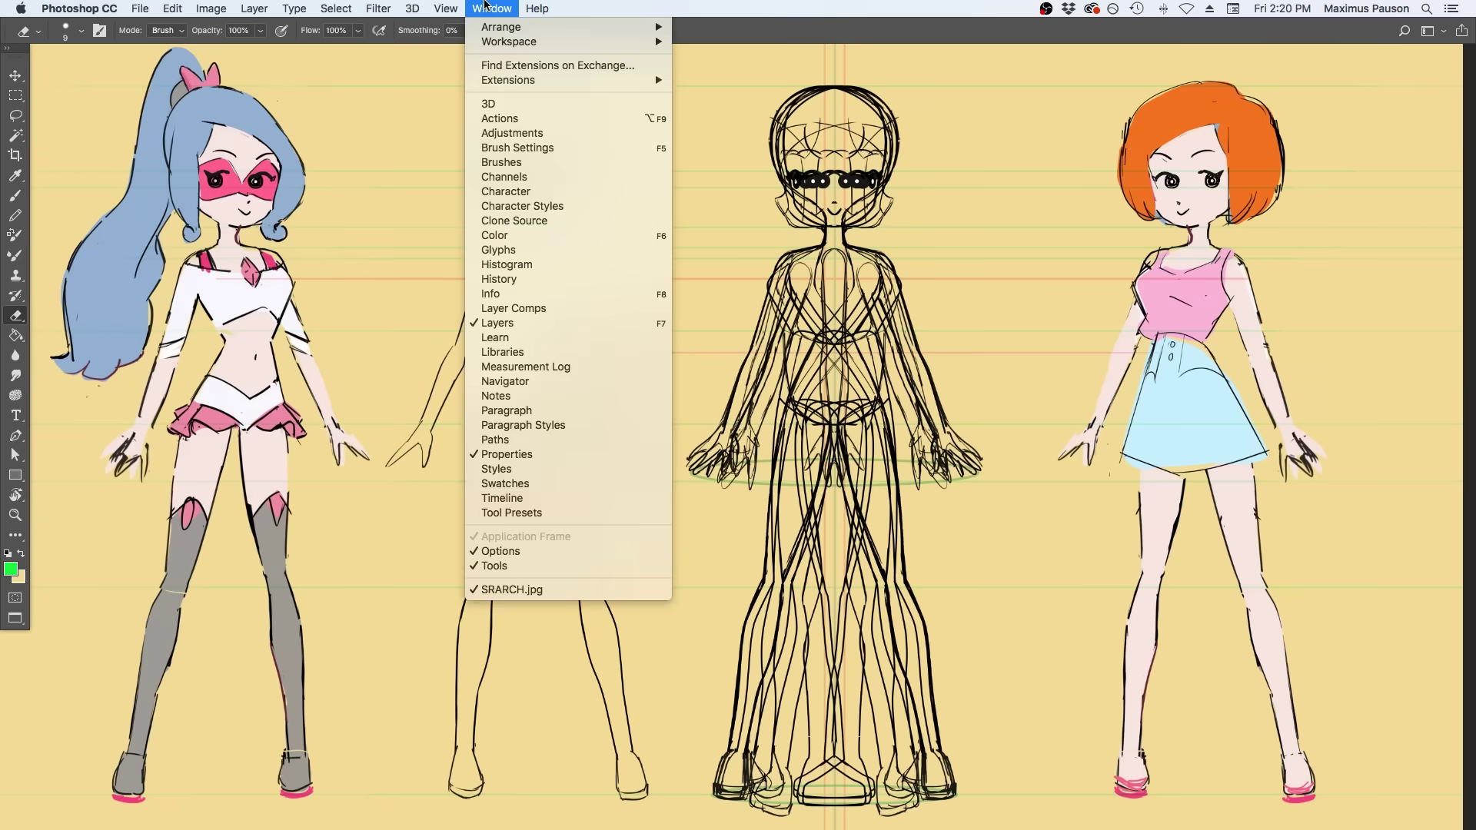
click(538, 501)
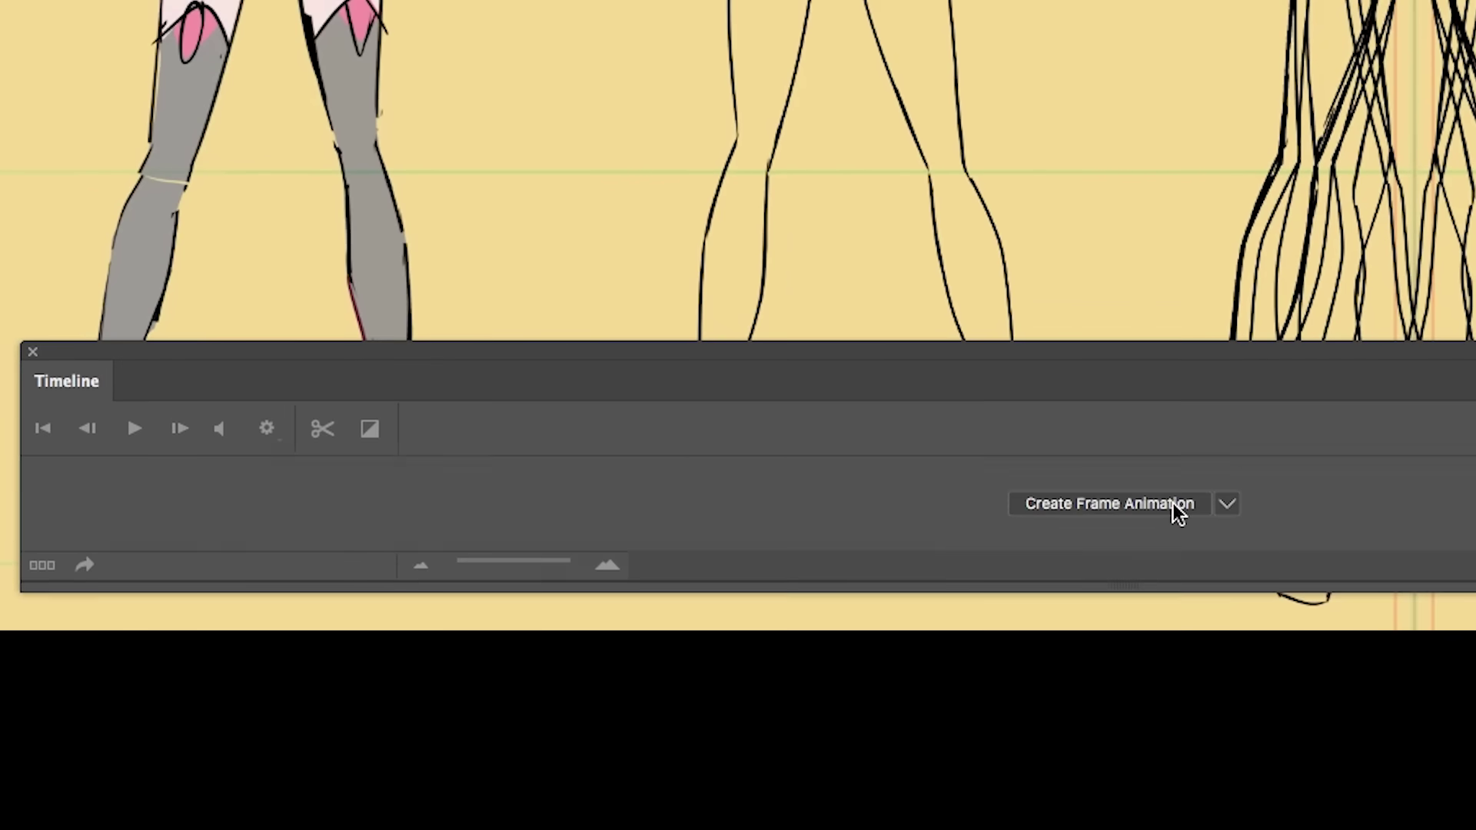
click(1056, 573)
click(48, 496)
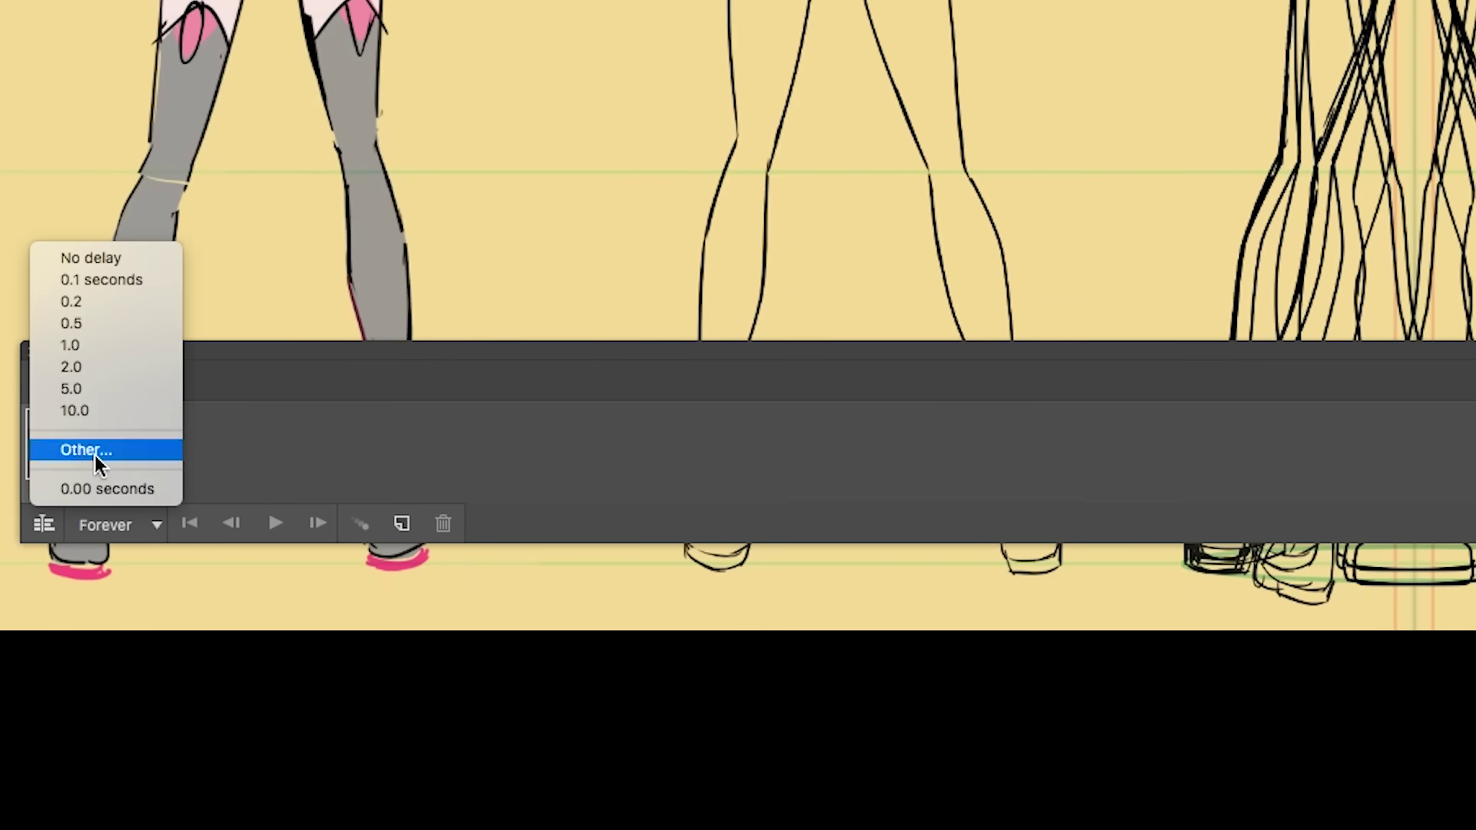
click(122, 307)
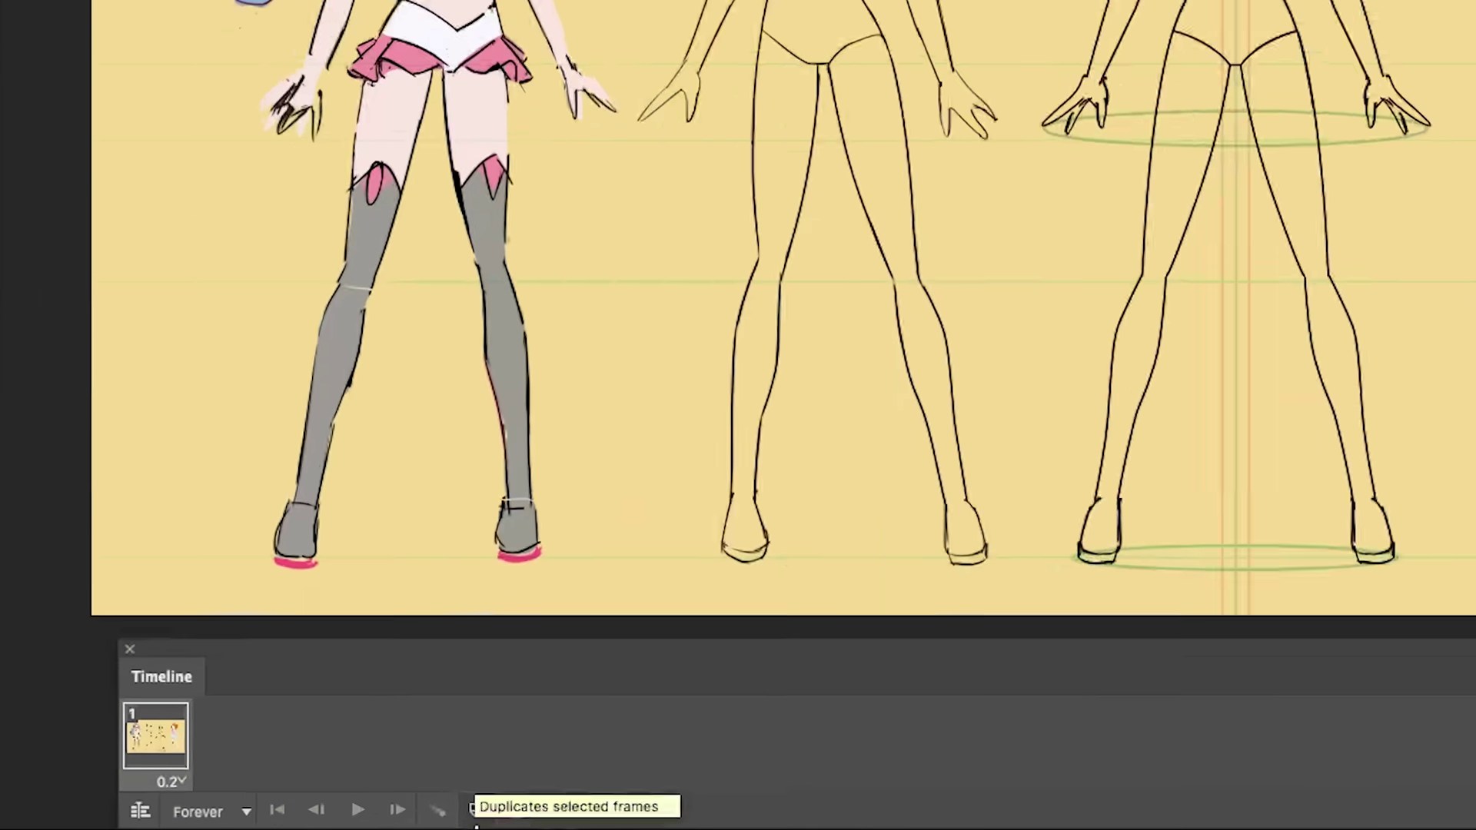
Step: Duplicate frames until the timeline holds eight, then select frame 3 to set its pose
click(280, 817)
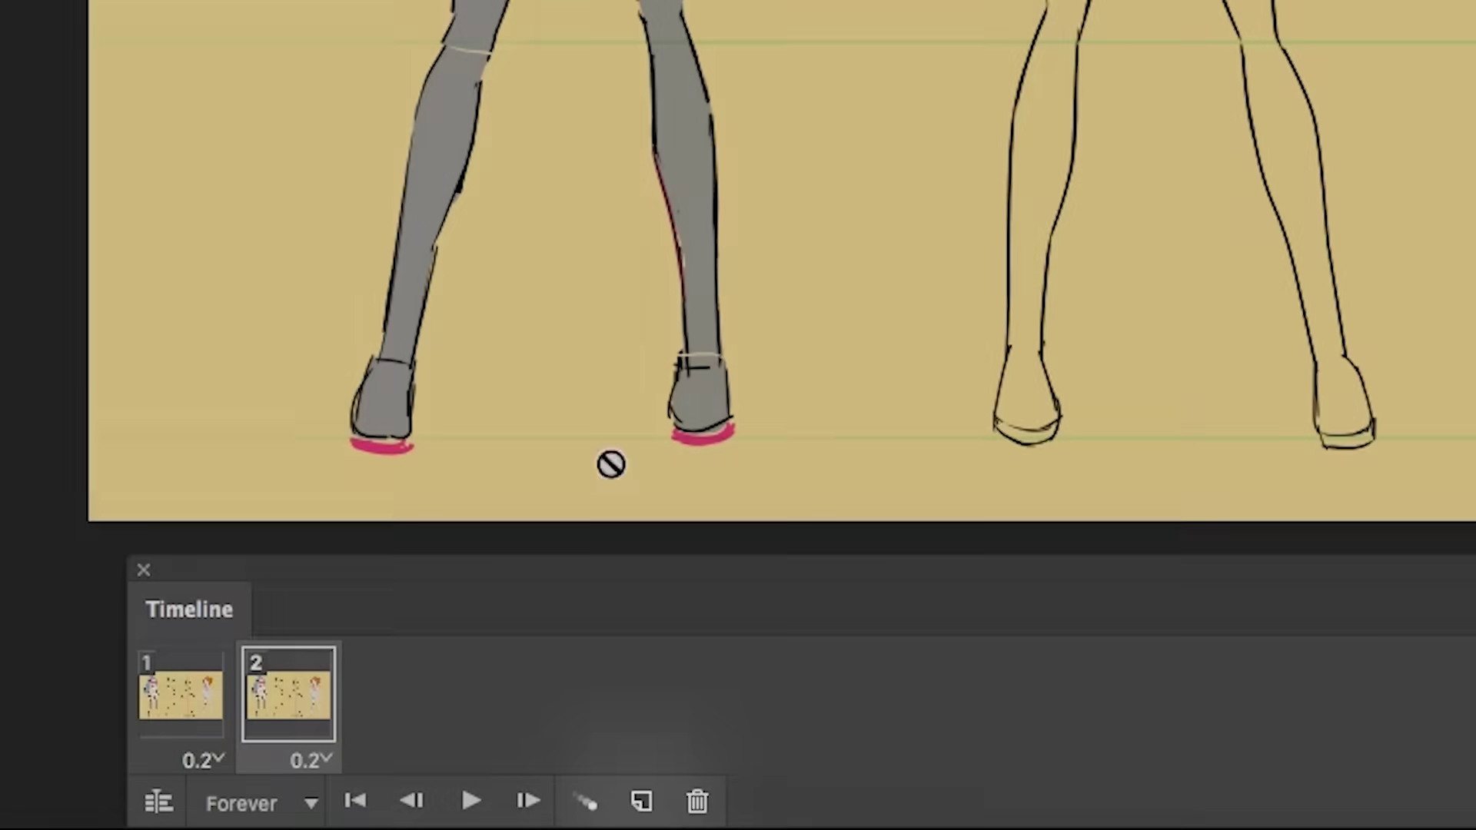
click(640, 805)
click(639, 806)
click(639, 805)
click(640, 806)
click(640, 805)
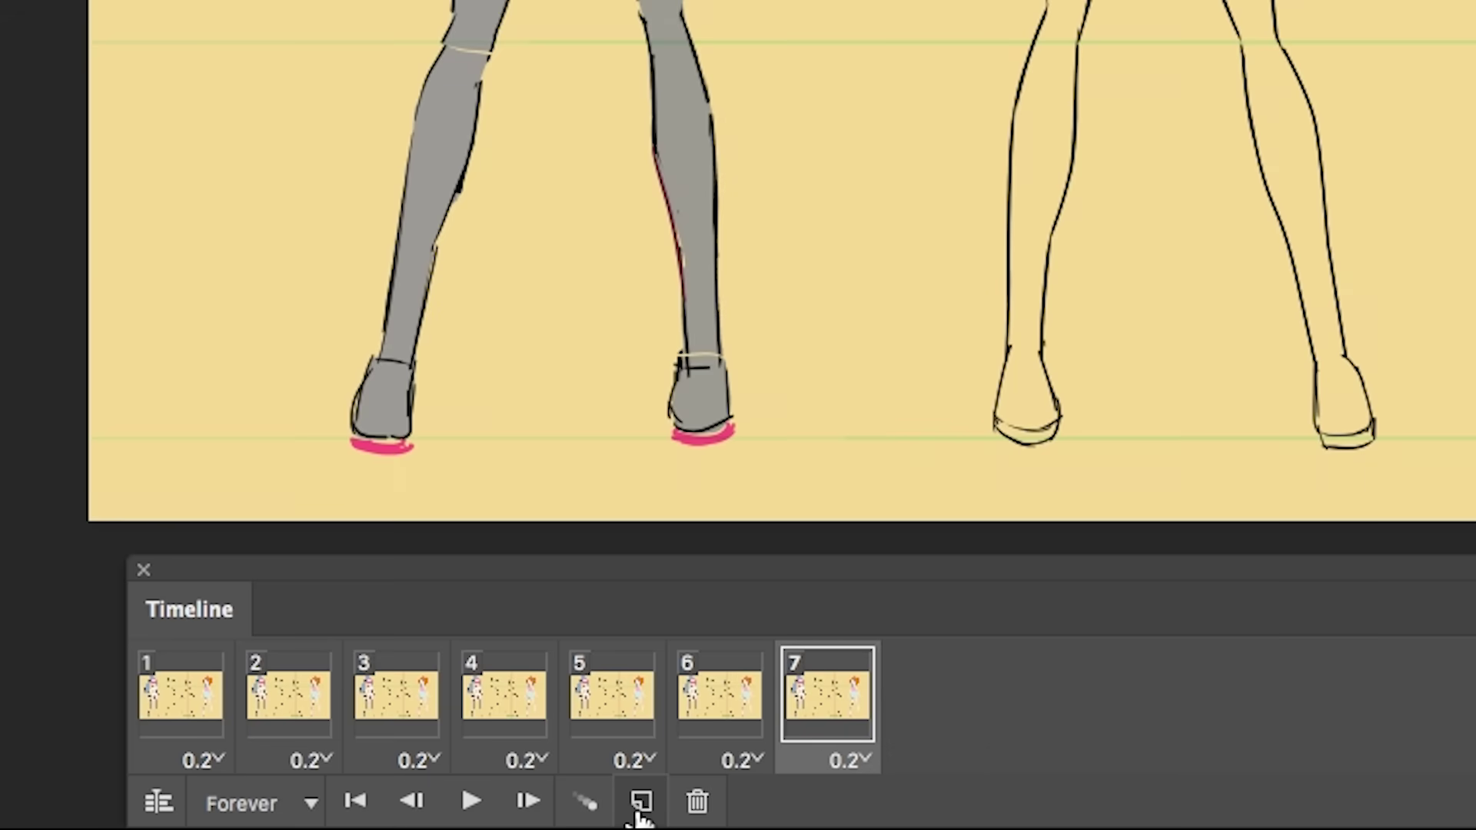
click(639, 806)
click(289, 691)
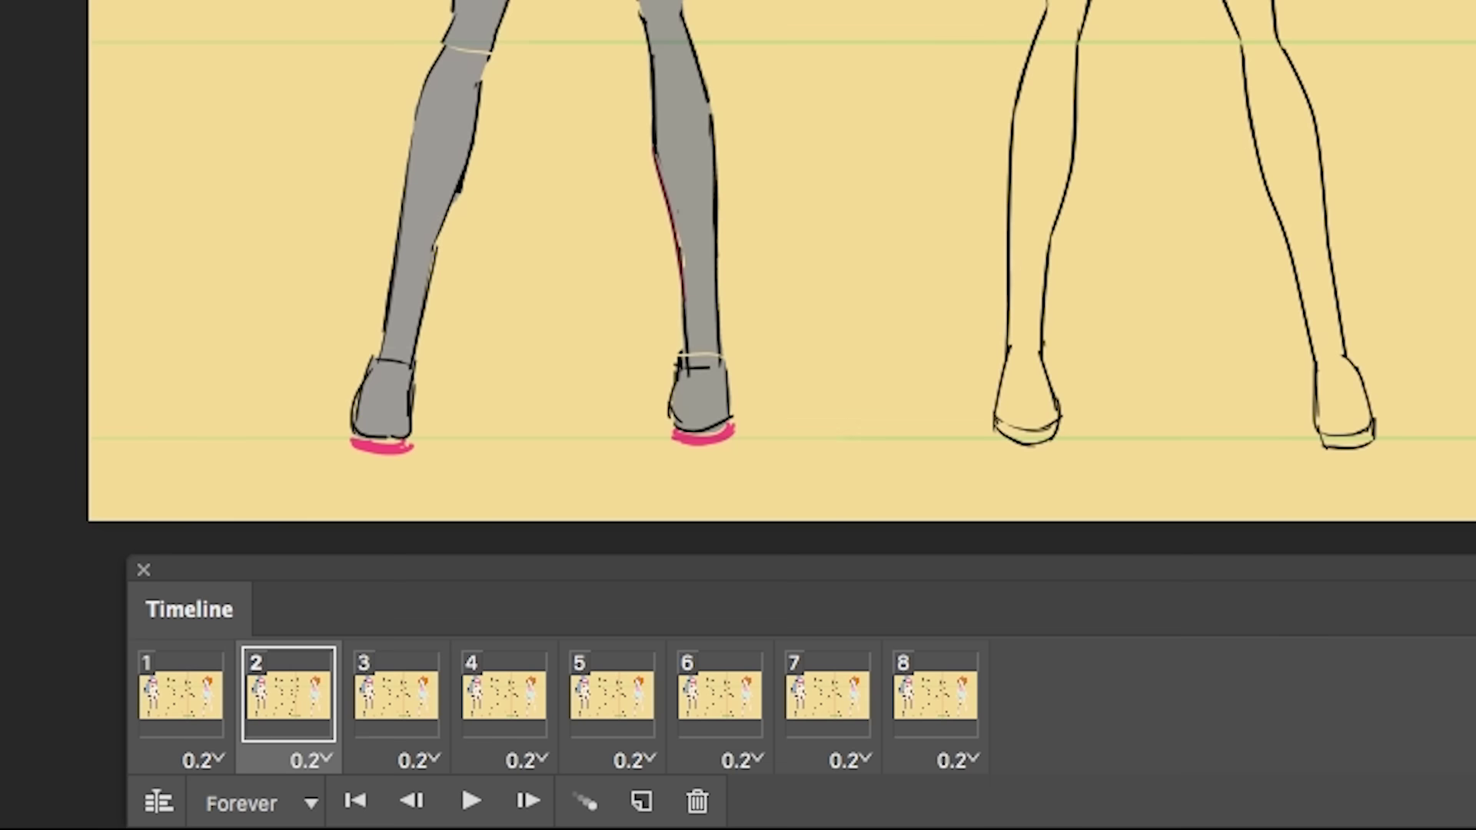
click(462, 699)
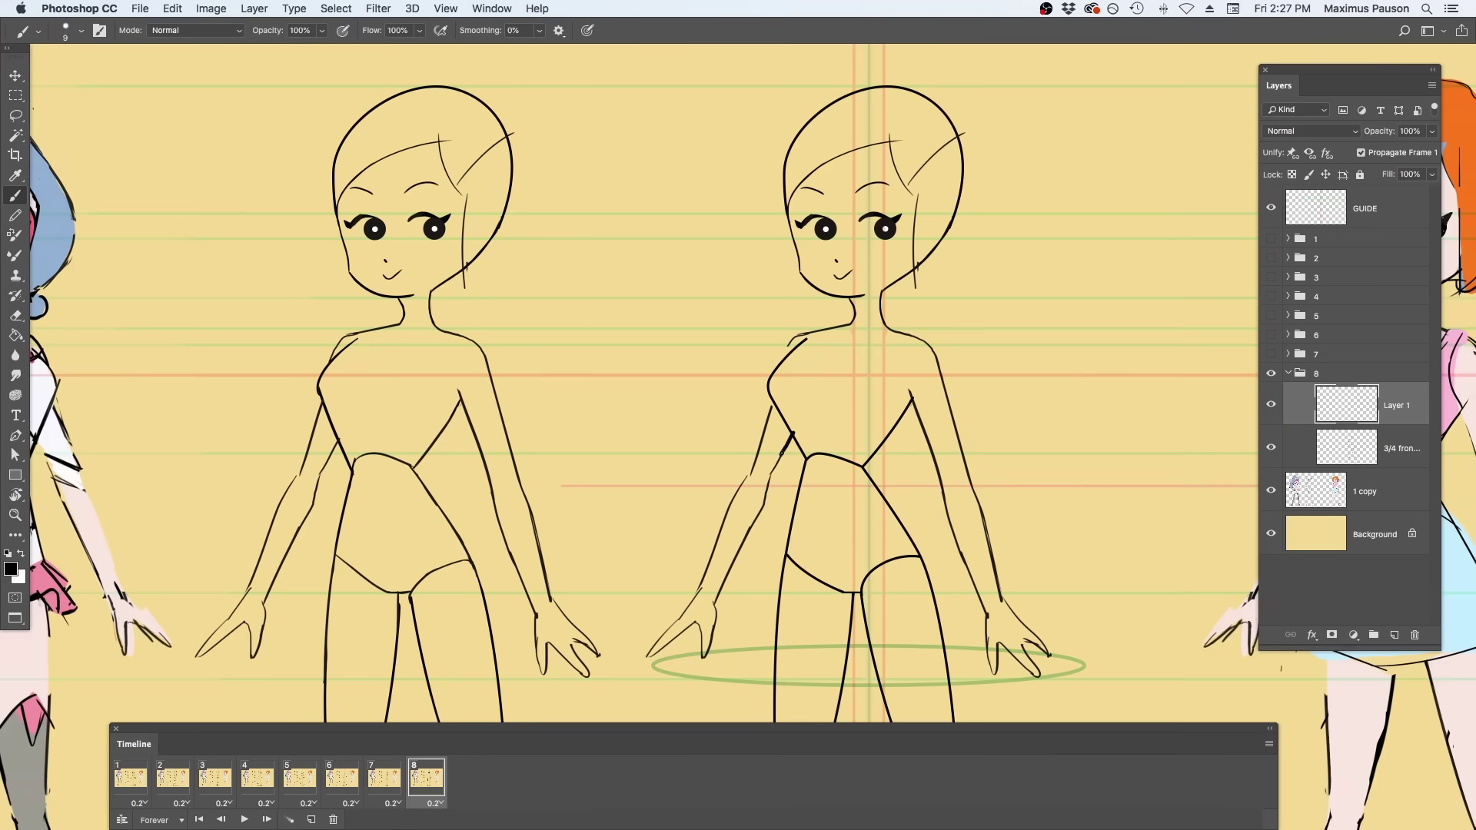
Step: Step back to frame 7 and play the turnaround animation through once
key(b)
key(comma)
key(e)
scroll(867, 562, down, 3)
key(space)
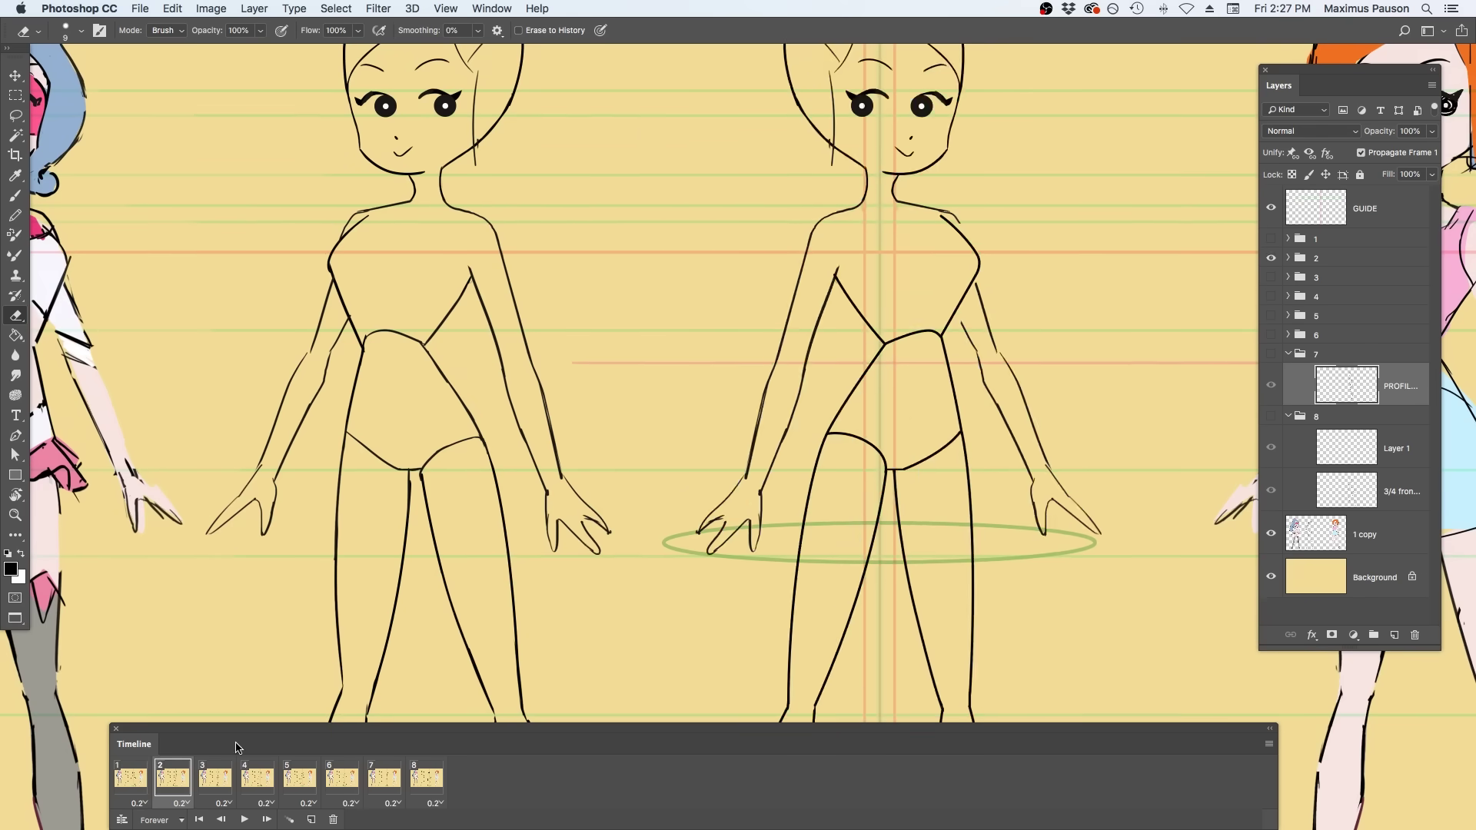
key(space)
key(b)
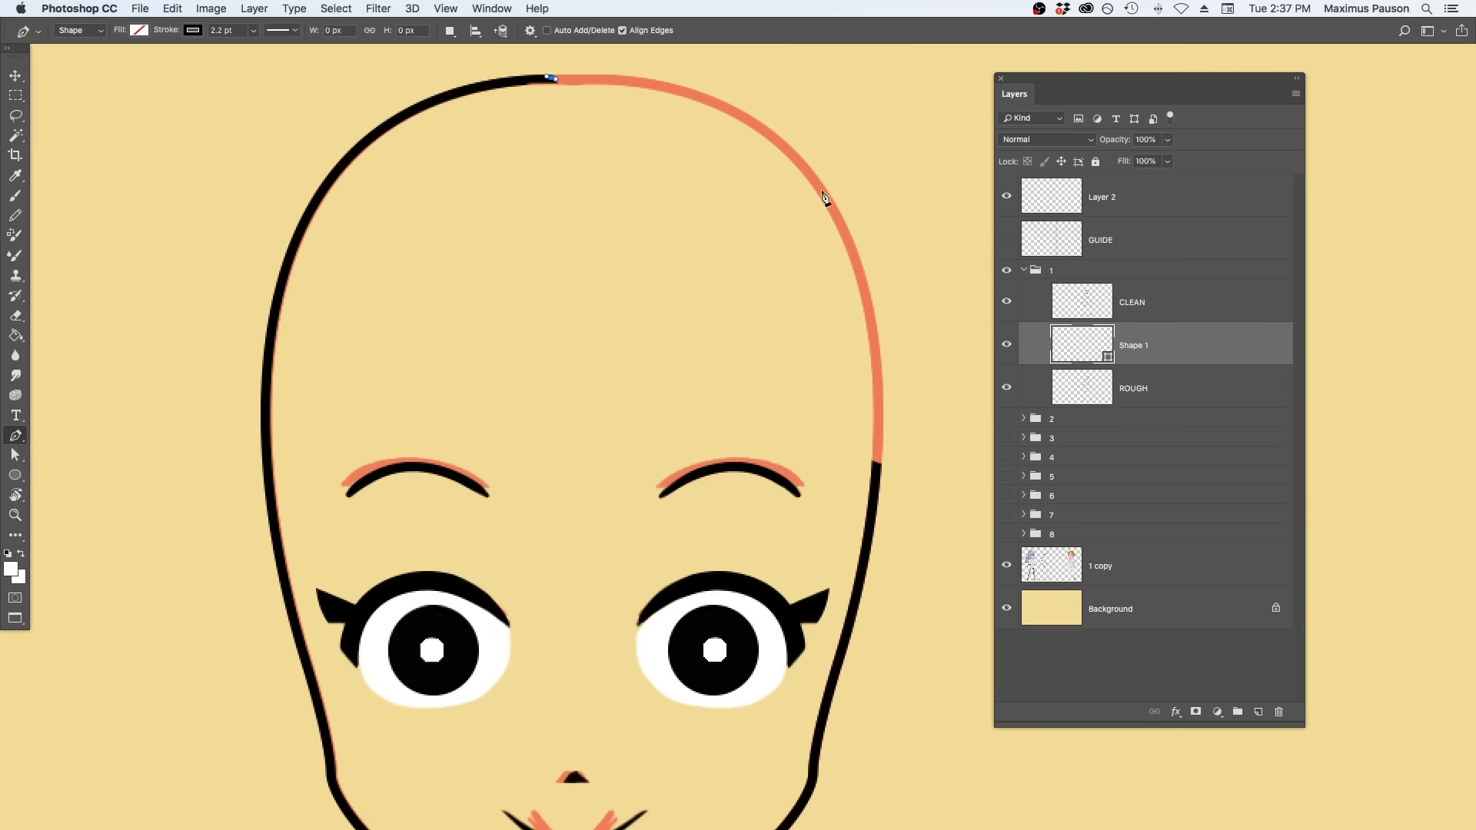
Step: Delete group 1's ROUGH sketch layer
key(a)
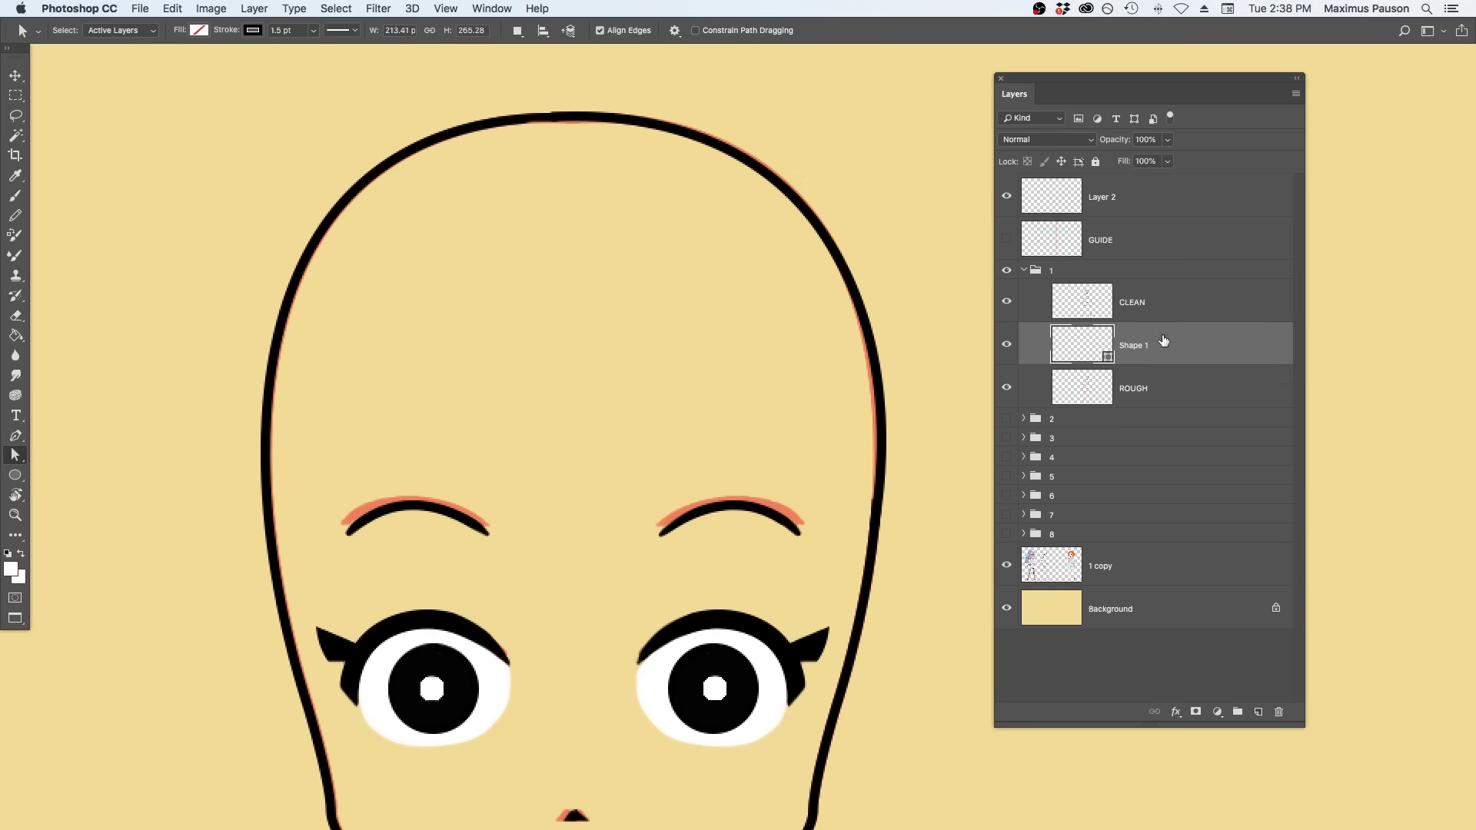
key(Delete)
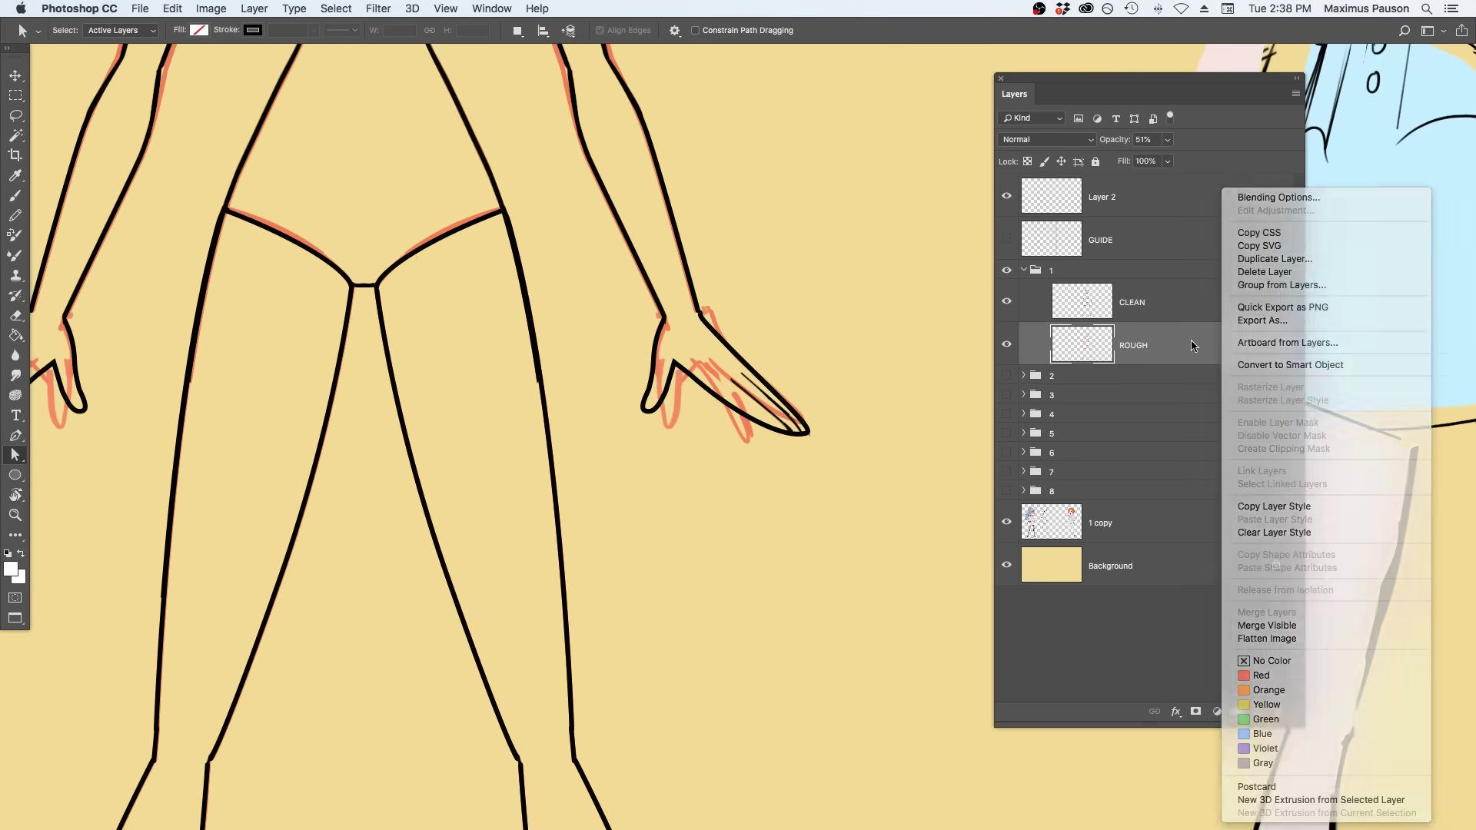
click(1278, 711)
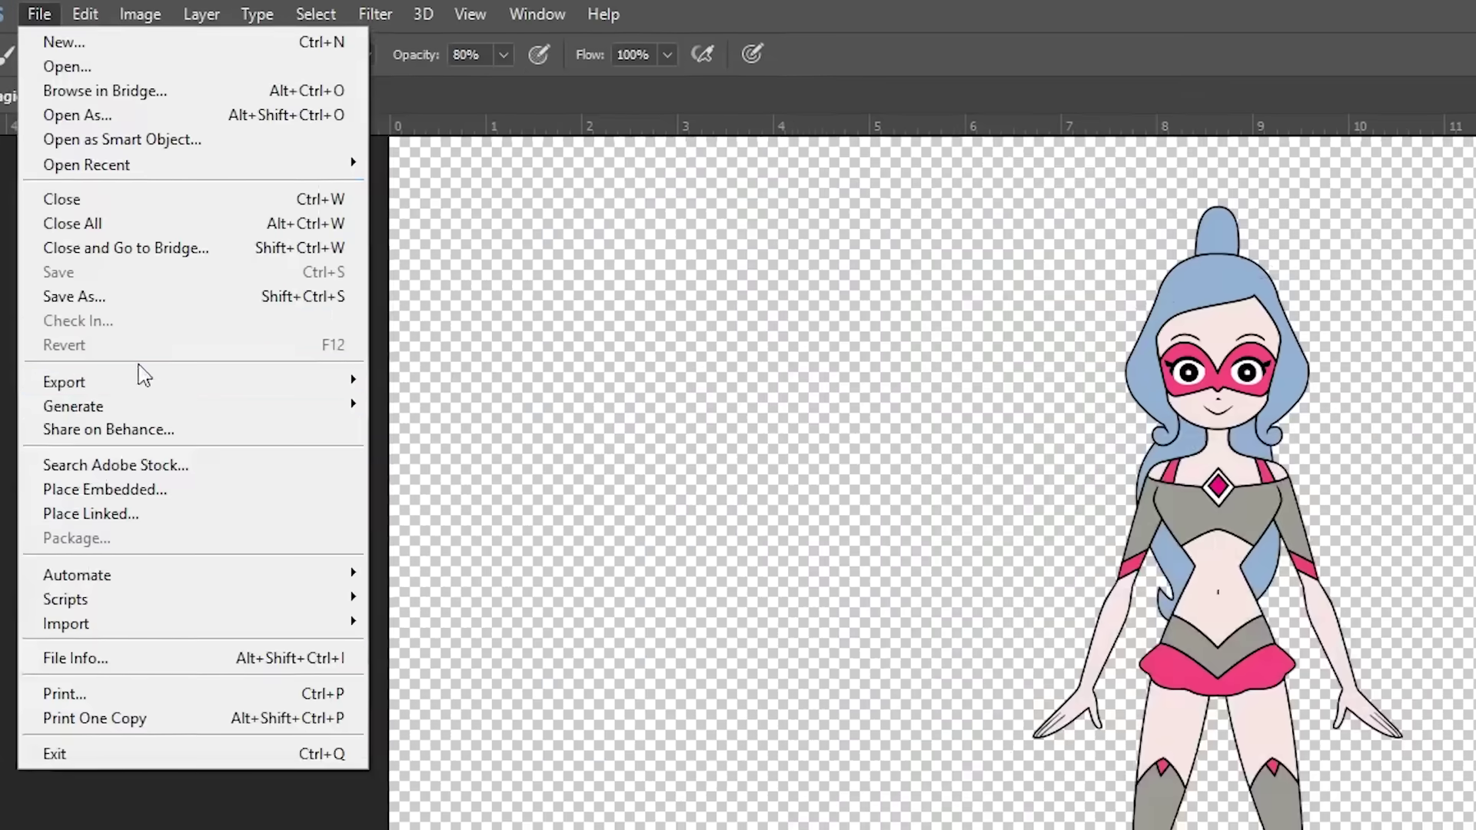
Step: Export each Photoshop layer as its own image file
mouse_move(142, 382)
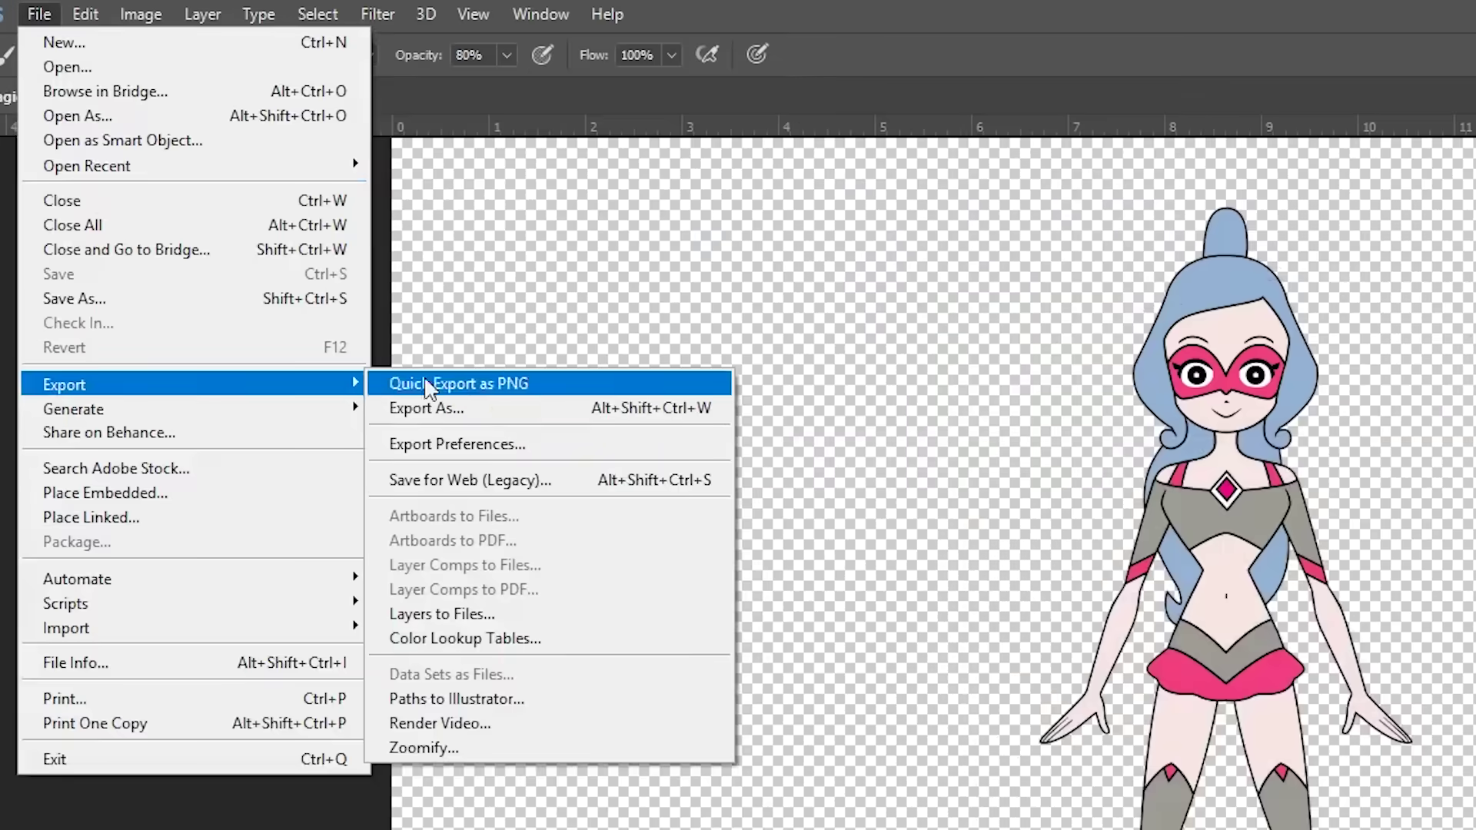
click(508, 612)
click(880, 457)
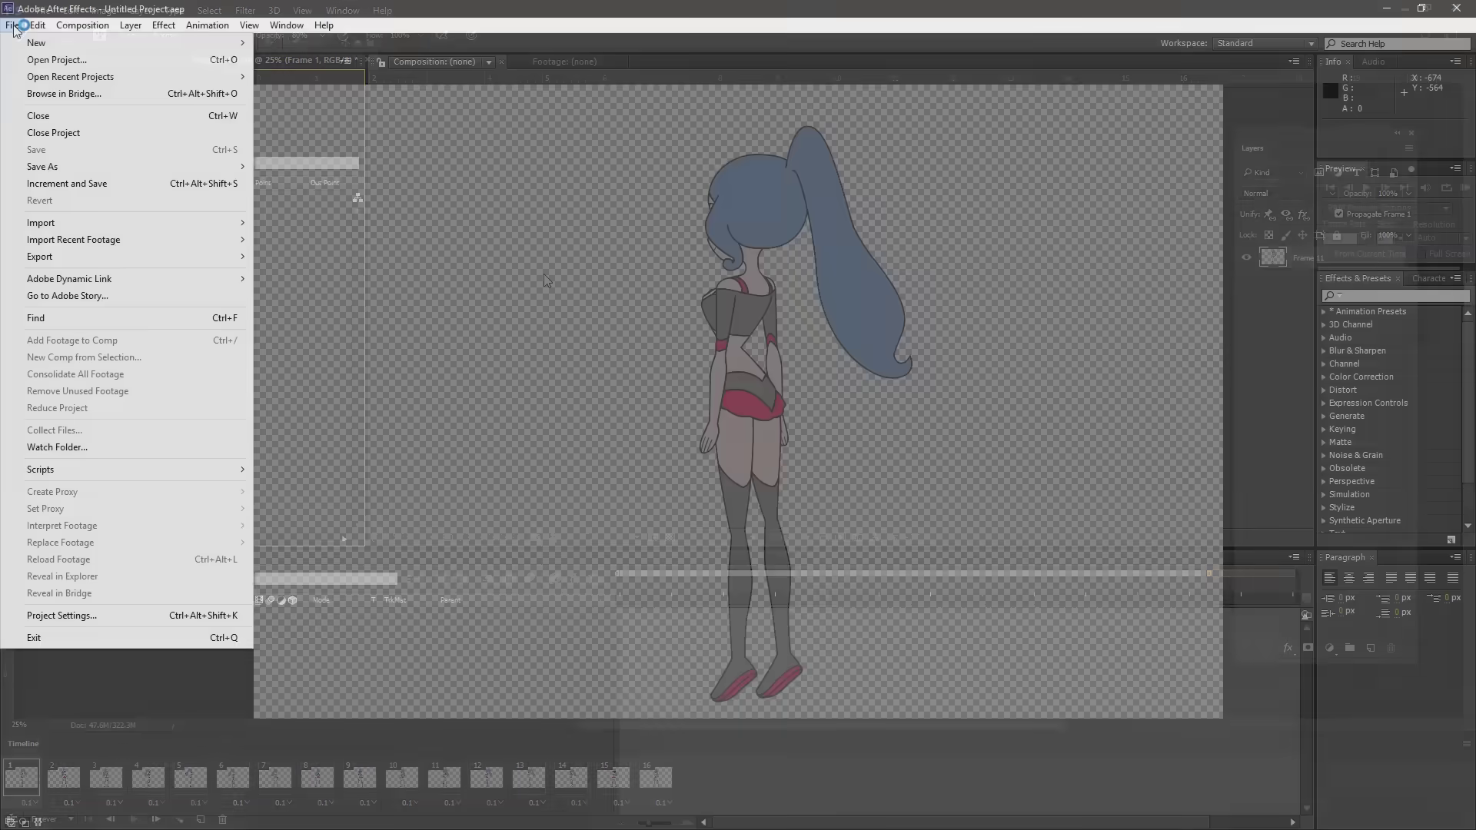
Step: Import the girl's frames as a PNG sequence into the comp and fit the mask around her
mouse_move(112, 372)
click(464, 362)
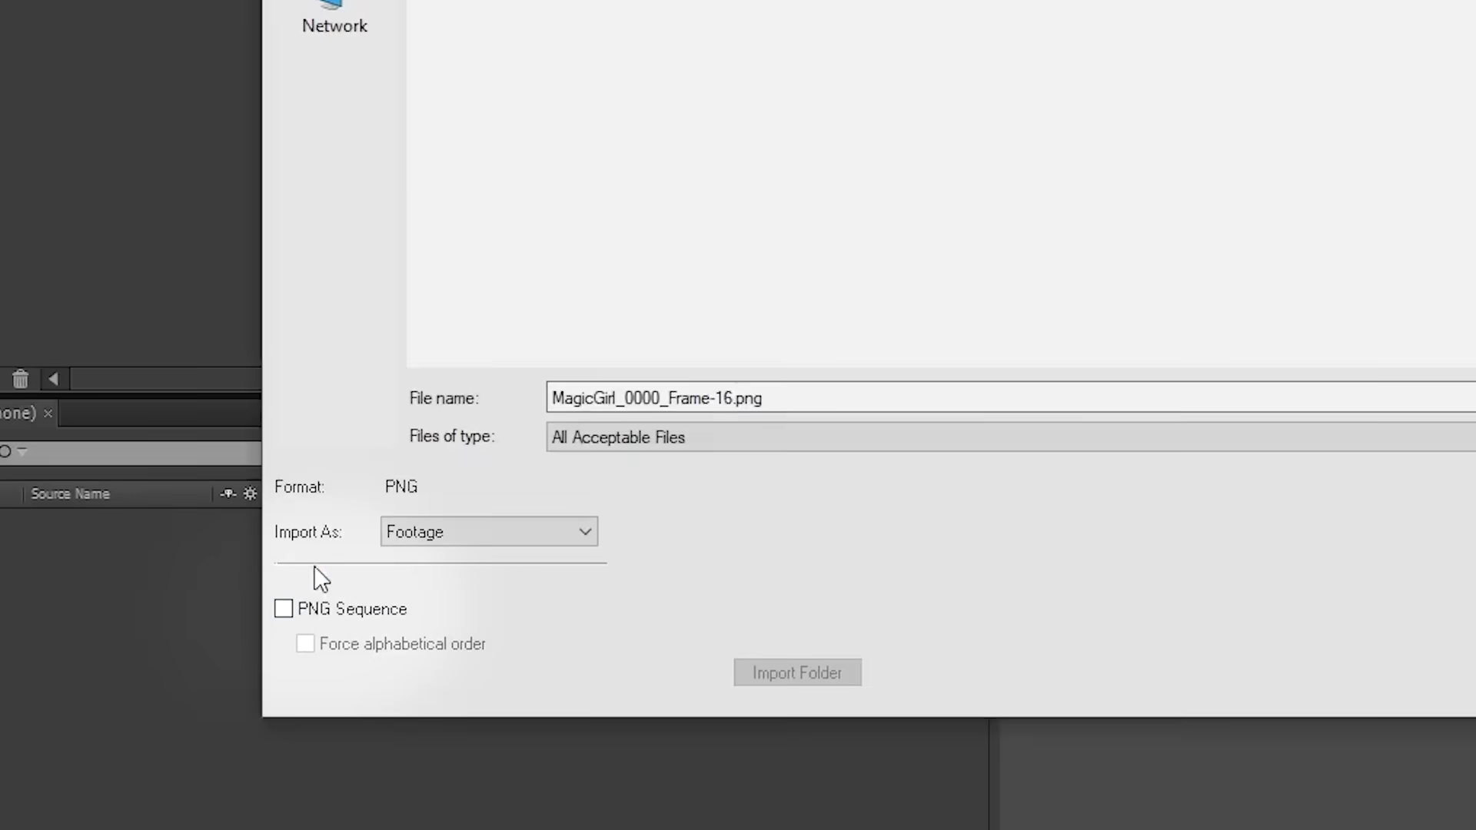
click(325, 598)
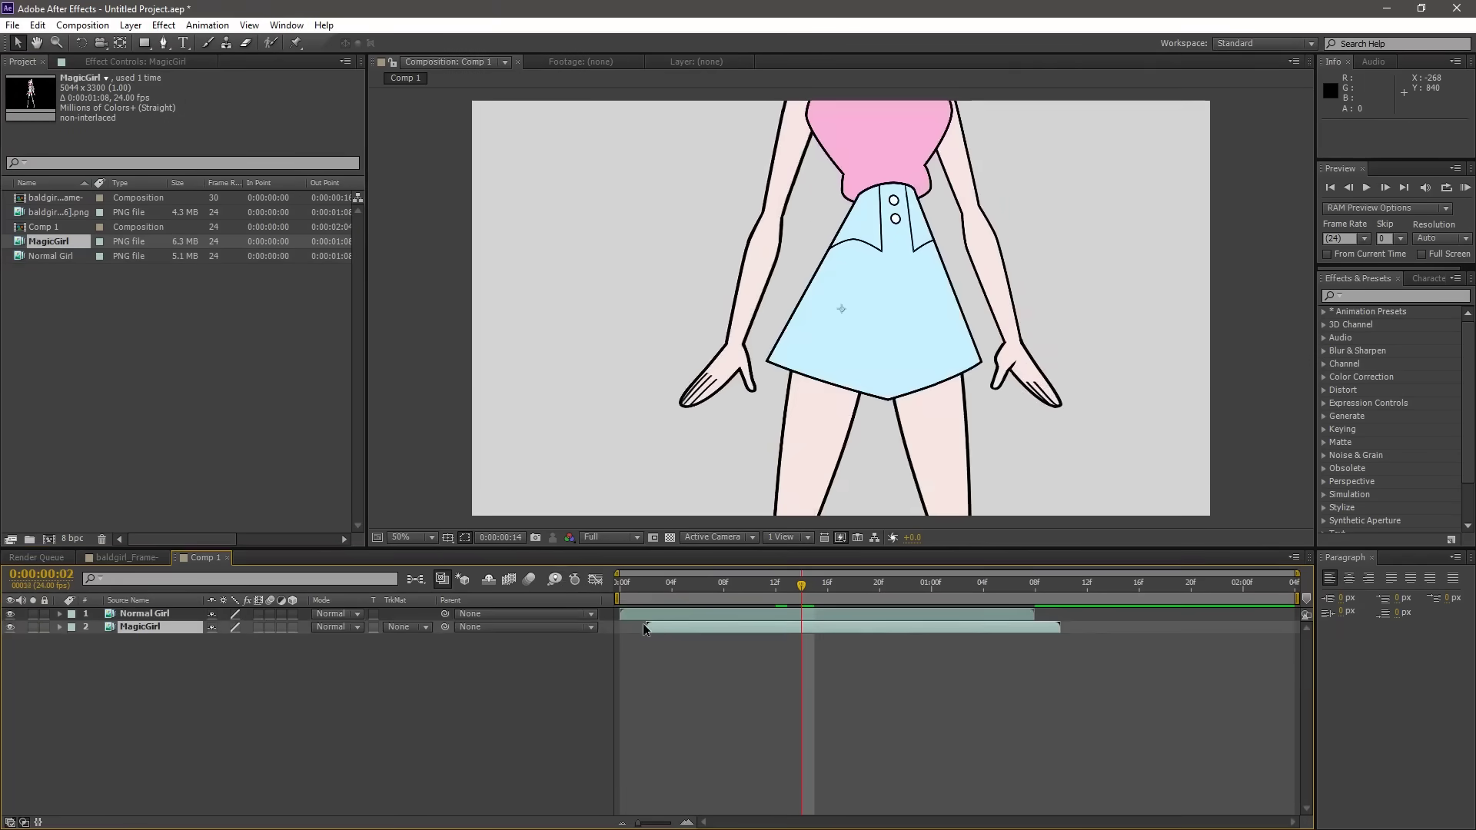
mouse_move(58, 212)
mouse_down()
mouse_move(412, 428)
mouse_move(703, 647)
mouse_up()
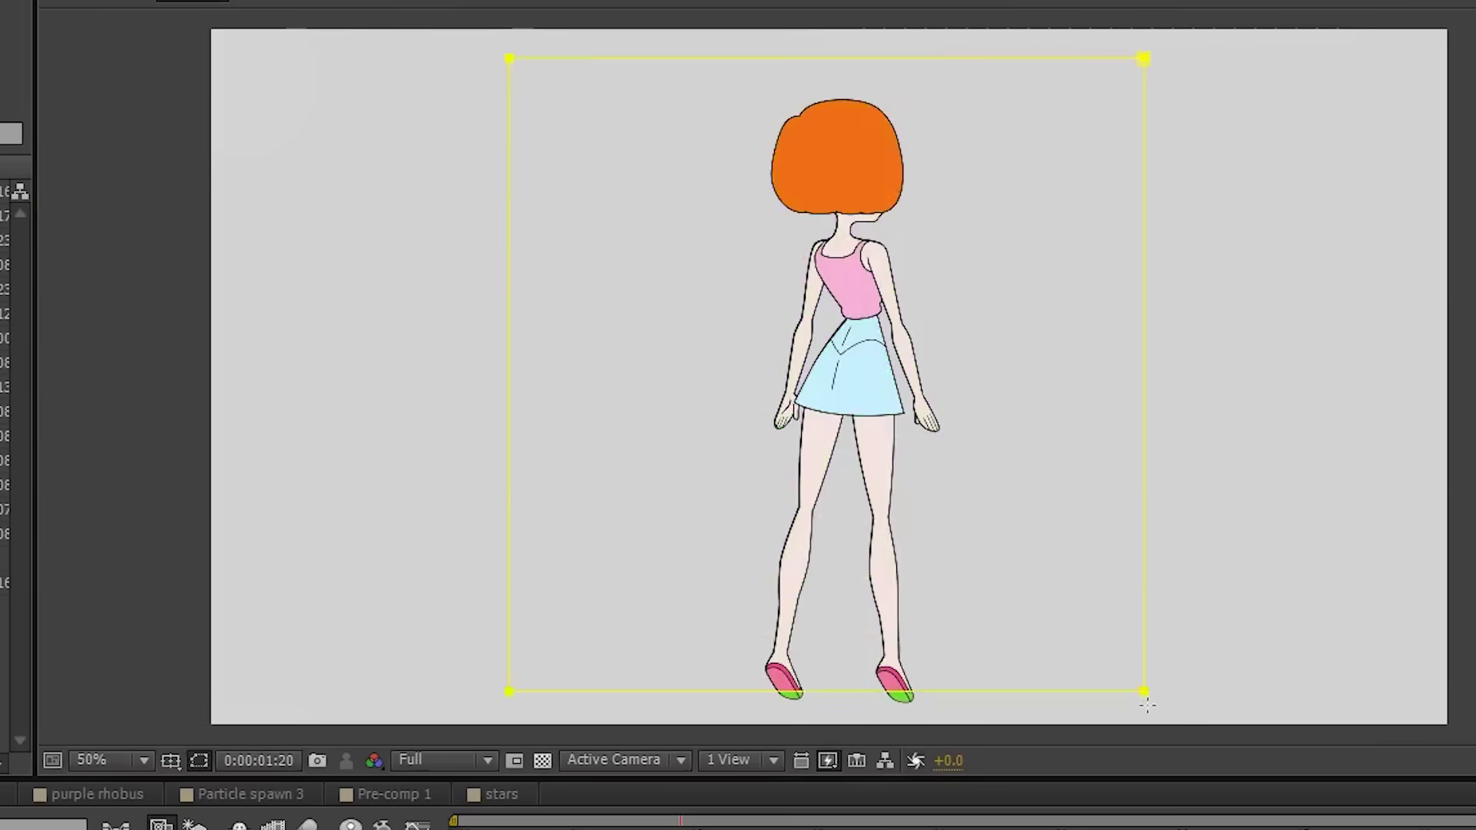
drag(1147, 705, 1149, 716)
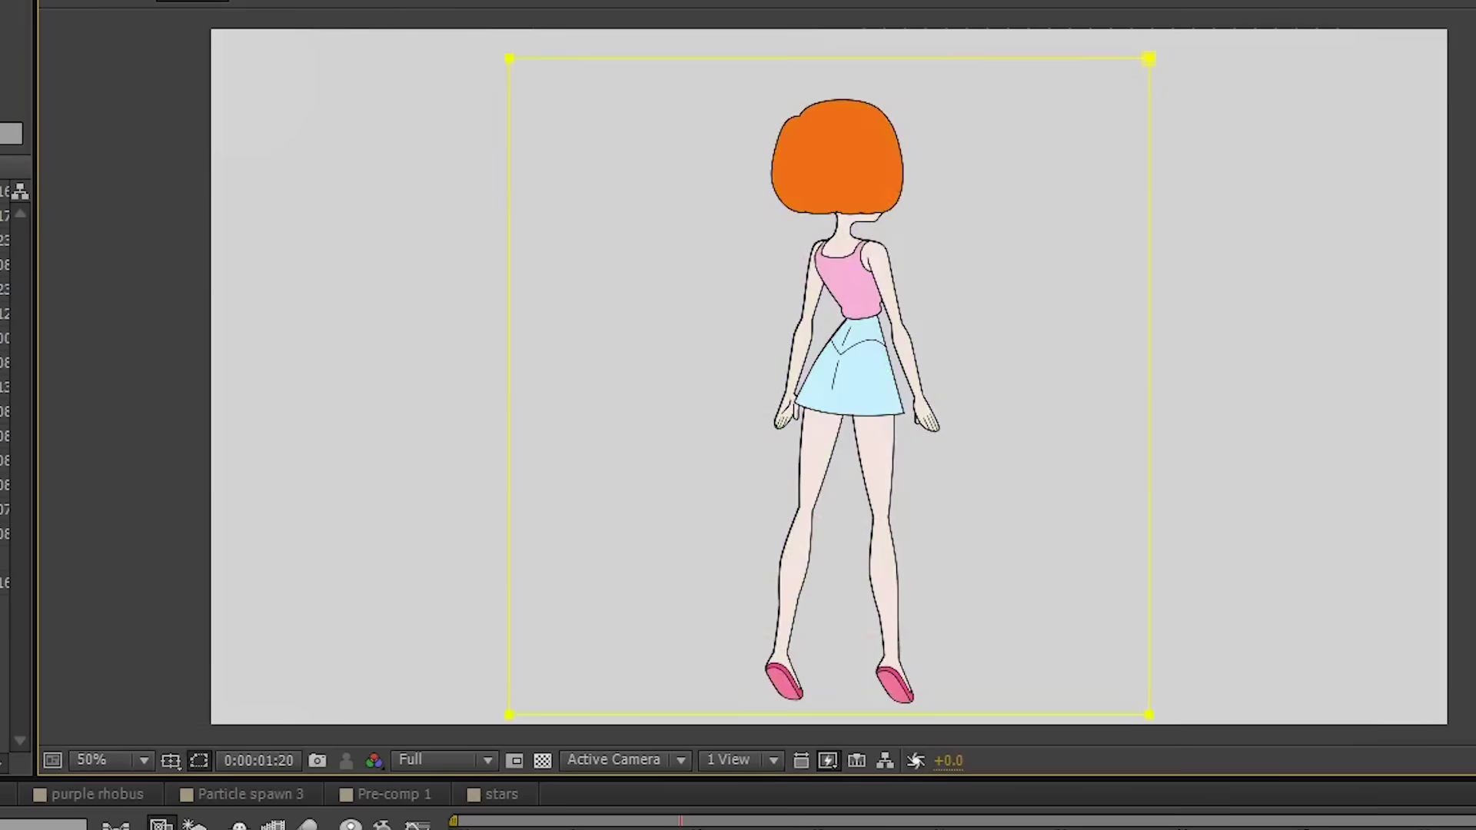
drag(509, 715, 534, 197)
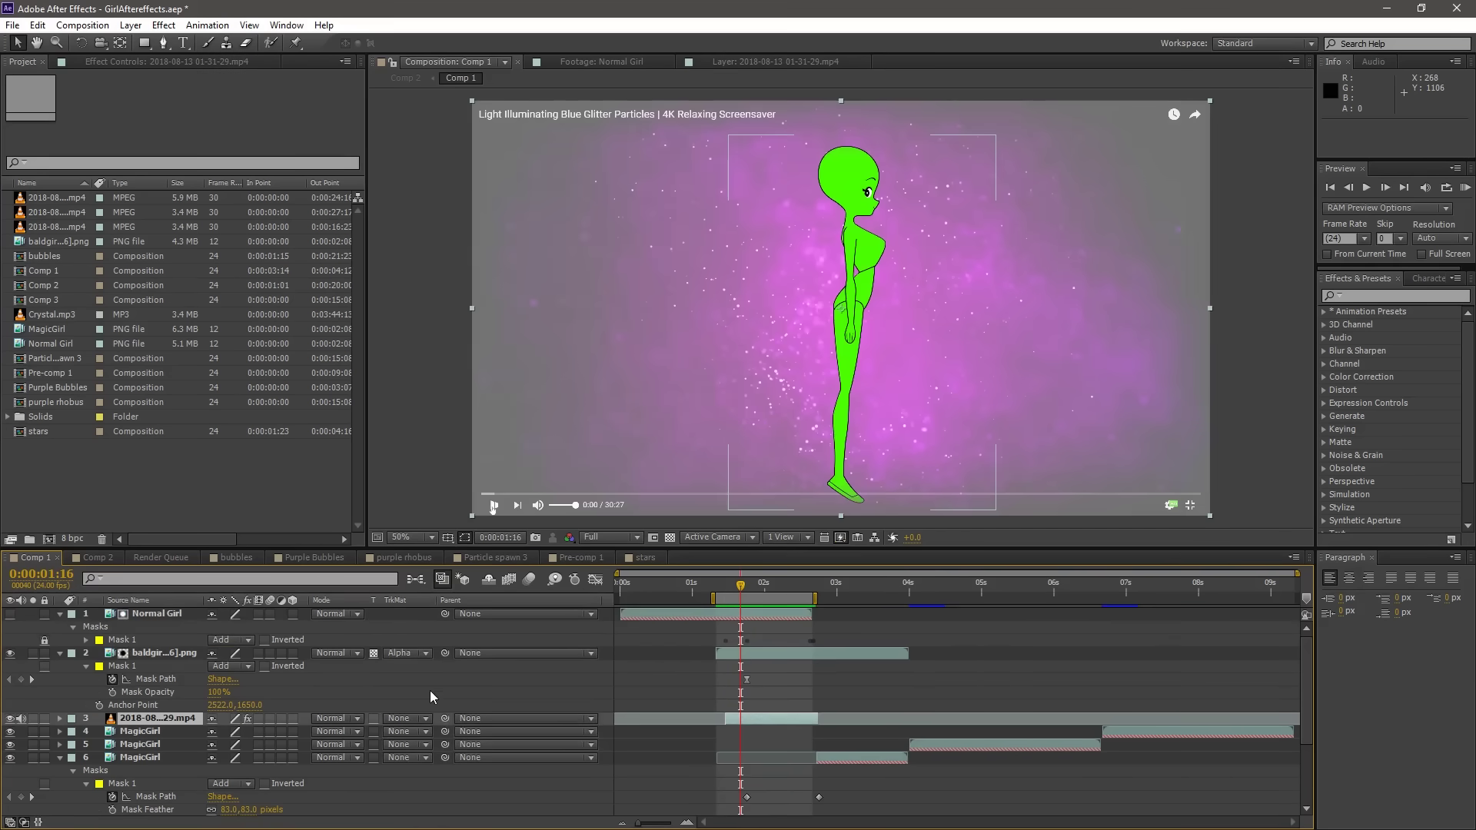
Step: Set the particle video's track matte to the bald girl's Alpha Matte, then widen Glow Radius and lower Glow Threshold
click(413, 719)
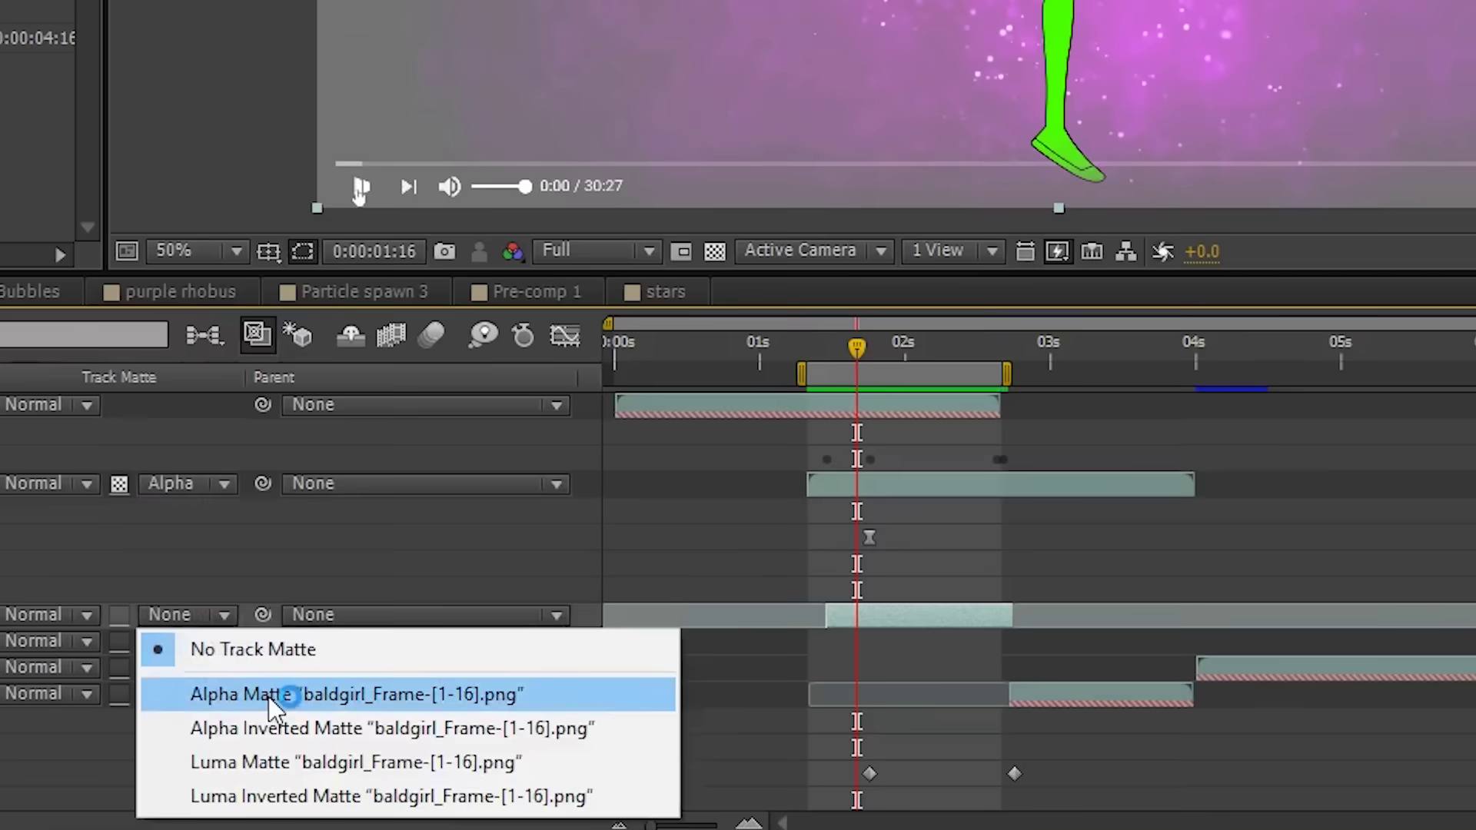
click(279, 696)
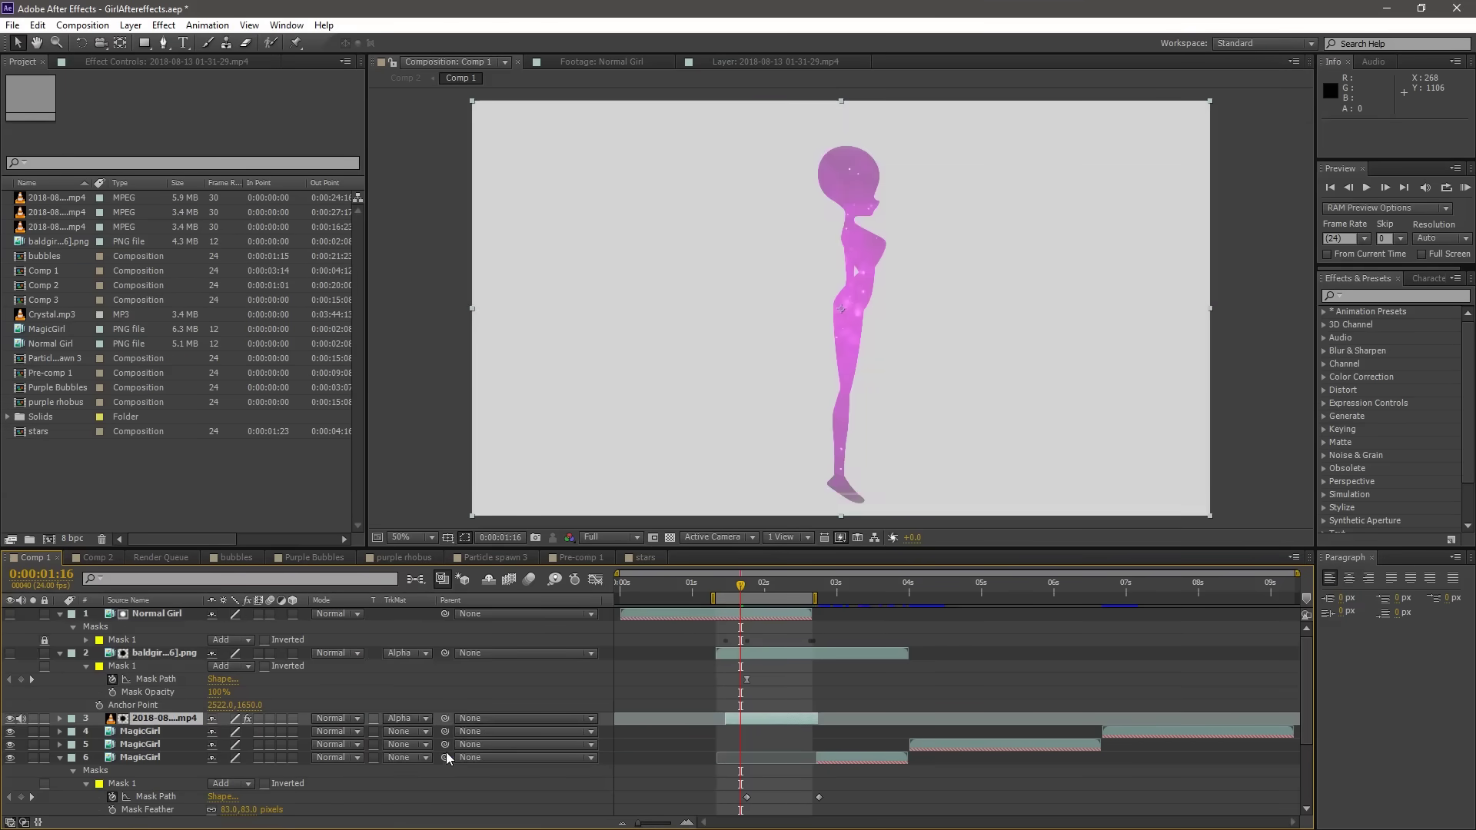
mouse_move(740, 592)
mouse_down()
mouse_move(764, 596)
mouse_move(730, 598)
mouse_move(744, 598)
mouse_up()
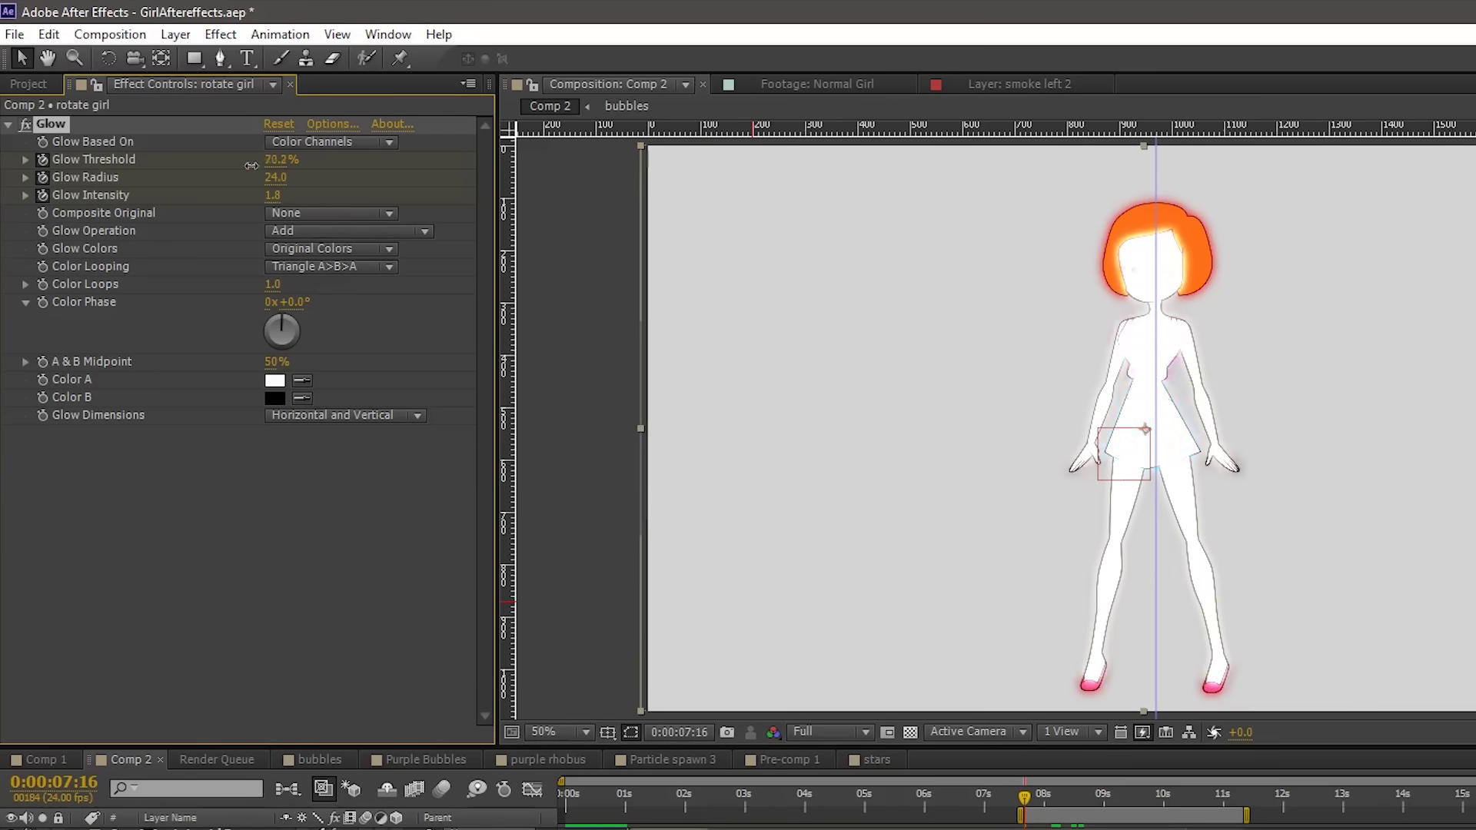
drag(310, 164, 306, 164)
drag(311, 176, 315, 175)
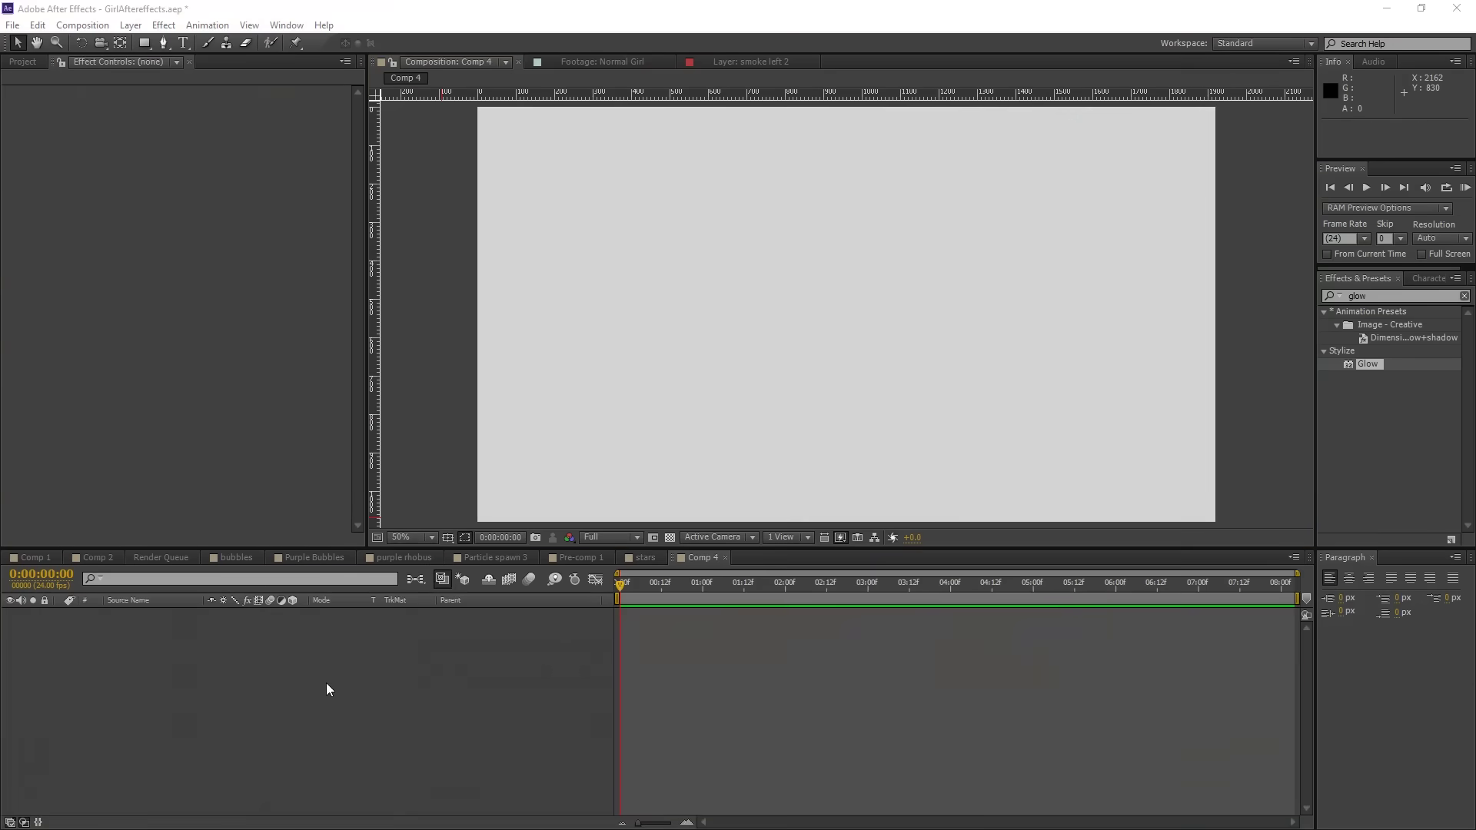
Step: Add a pink solid to Comp 4 and apply CC Bubbles to it
right_click(329, 689)
mouse_move(384, 517)
click(731, 565)
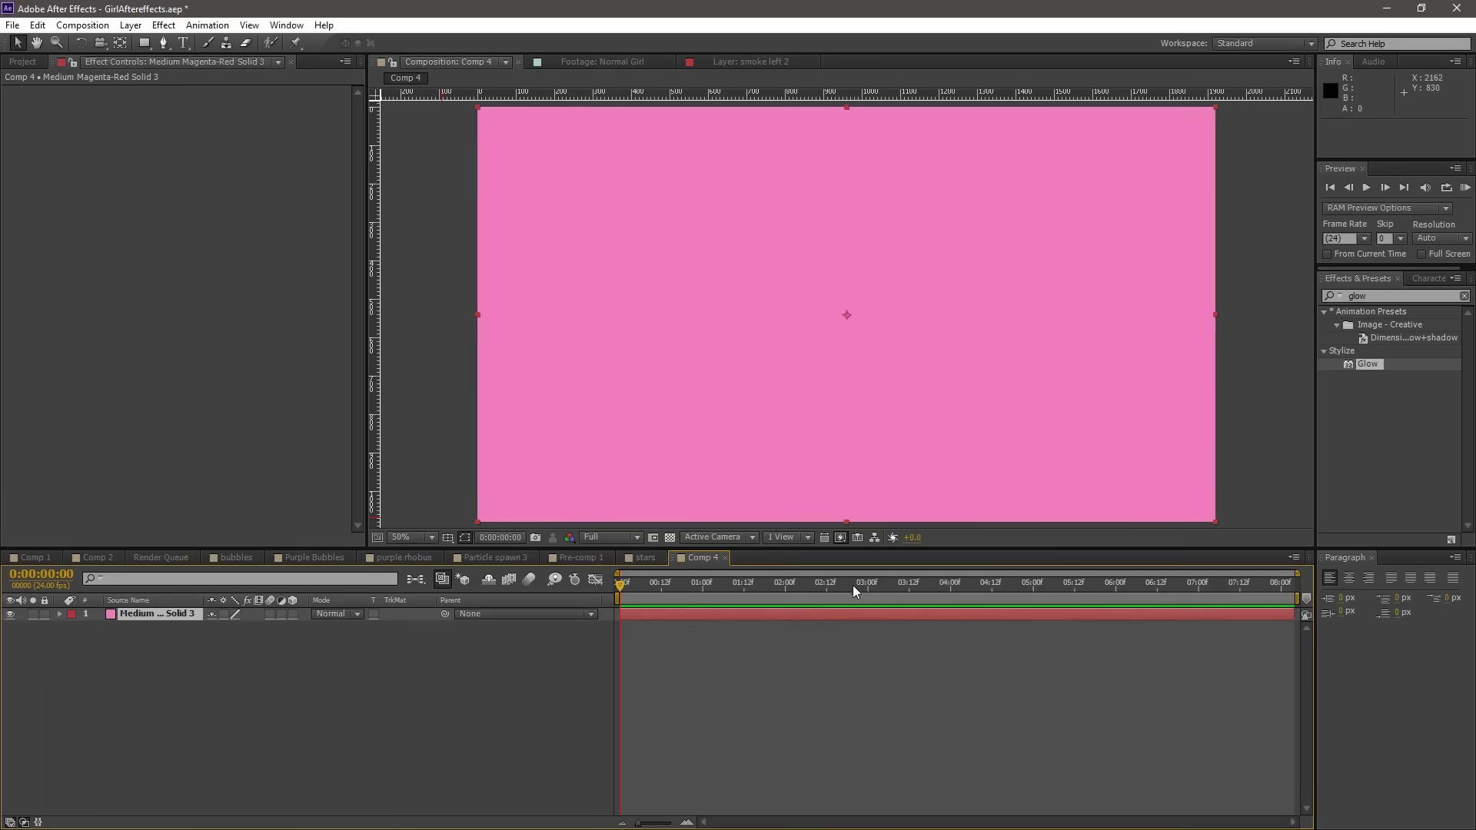
click(163, 24)
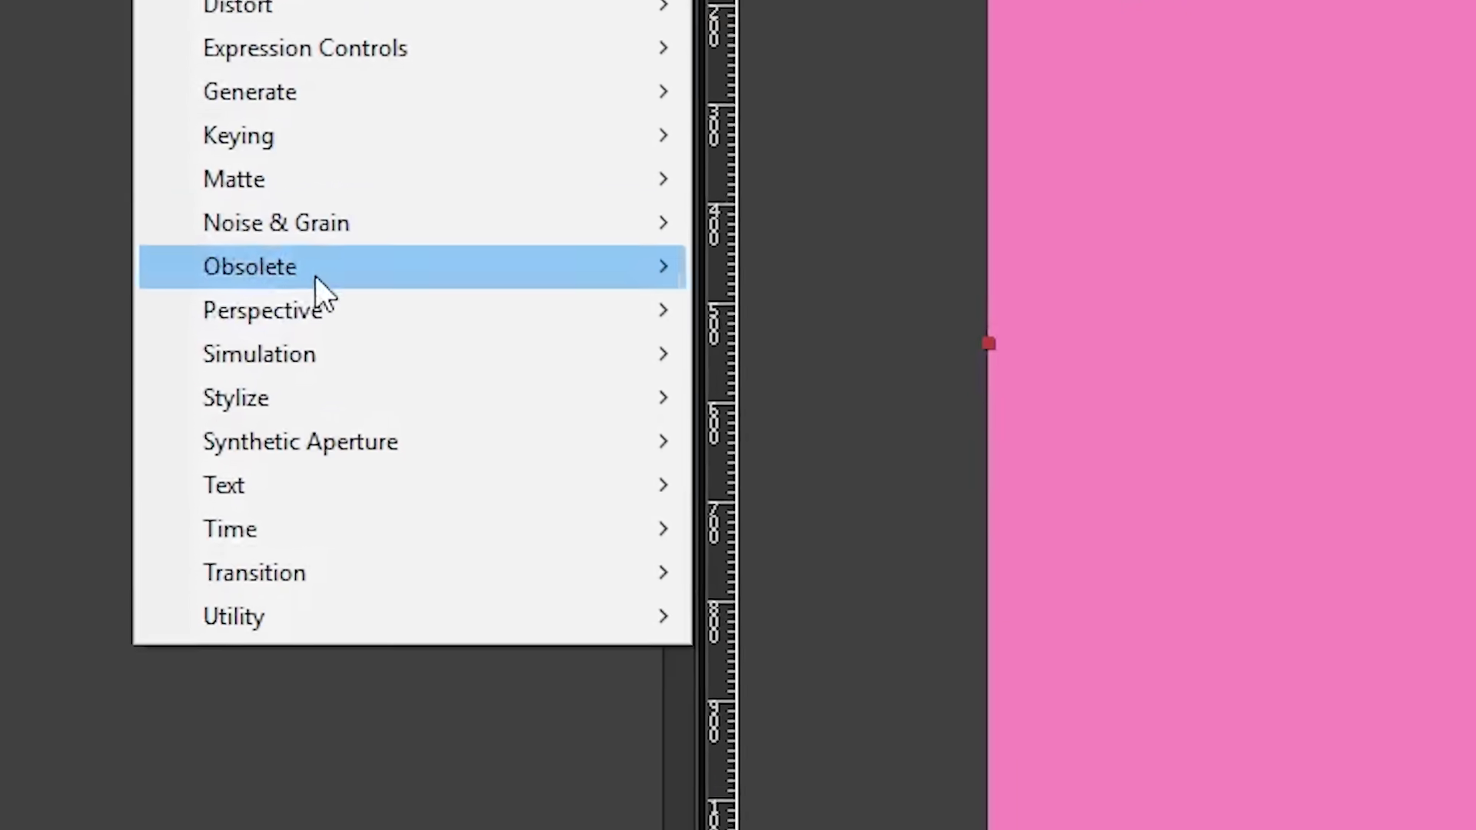
mouse_move(219, 314)
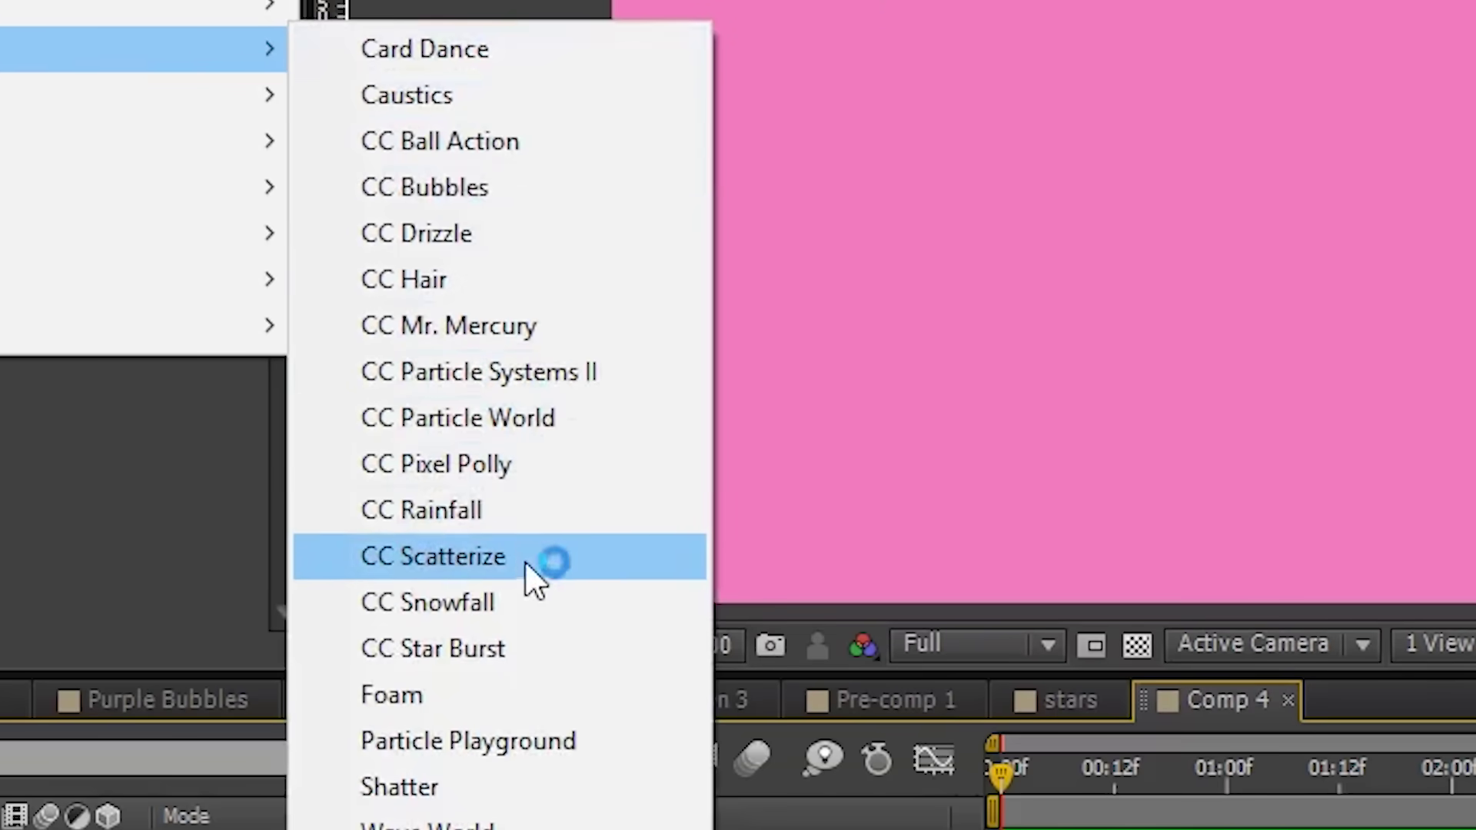
click(592, 206)
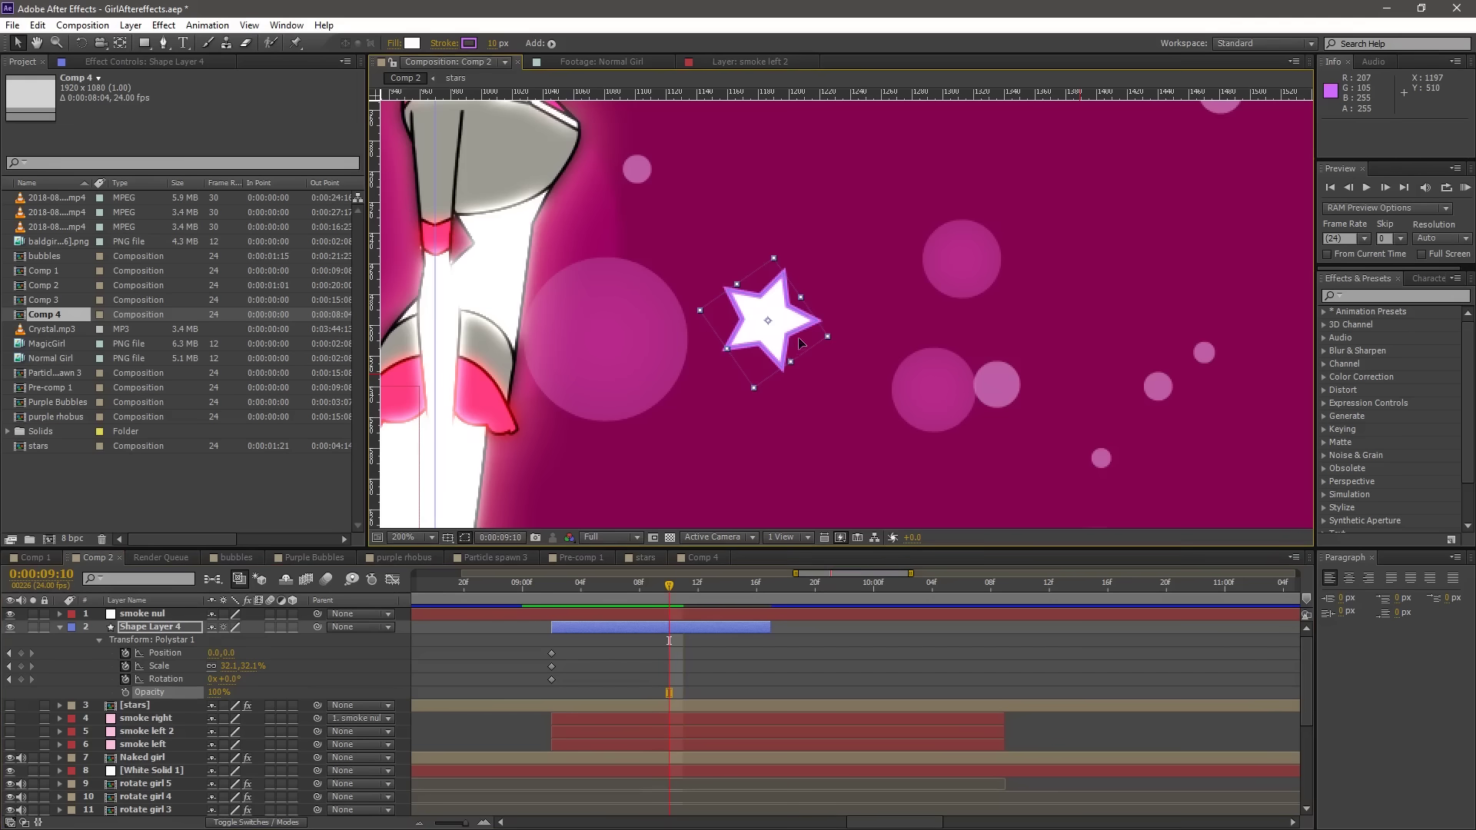
Step: Move a star further right and copy the null2 keyframes onto the next star layer
drag(799, 342, 1022, 337)
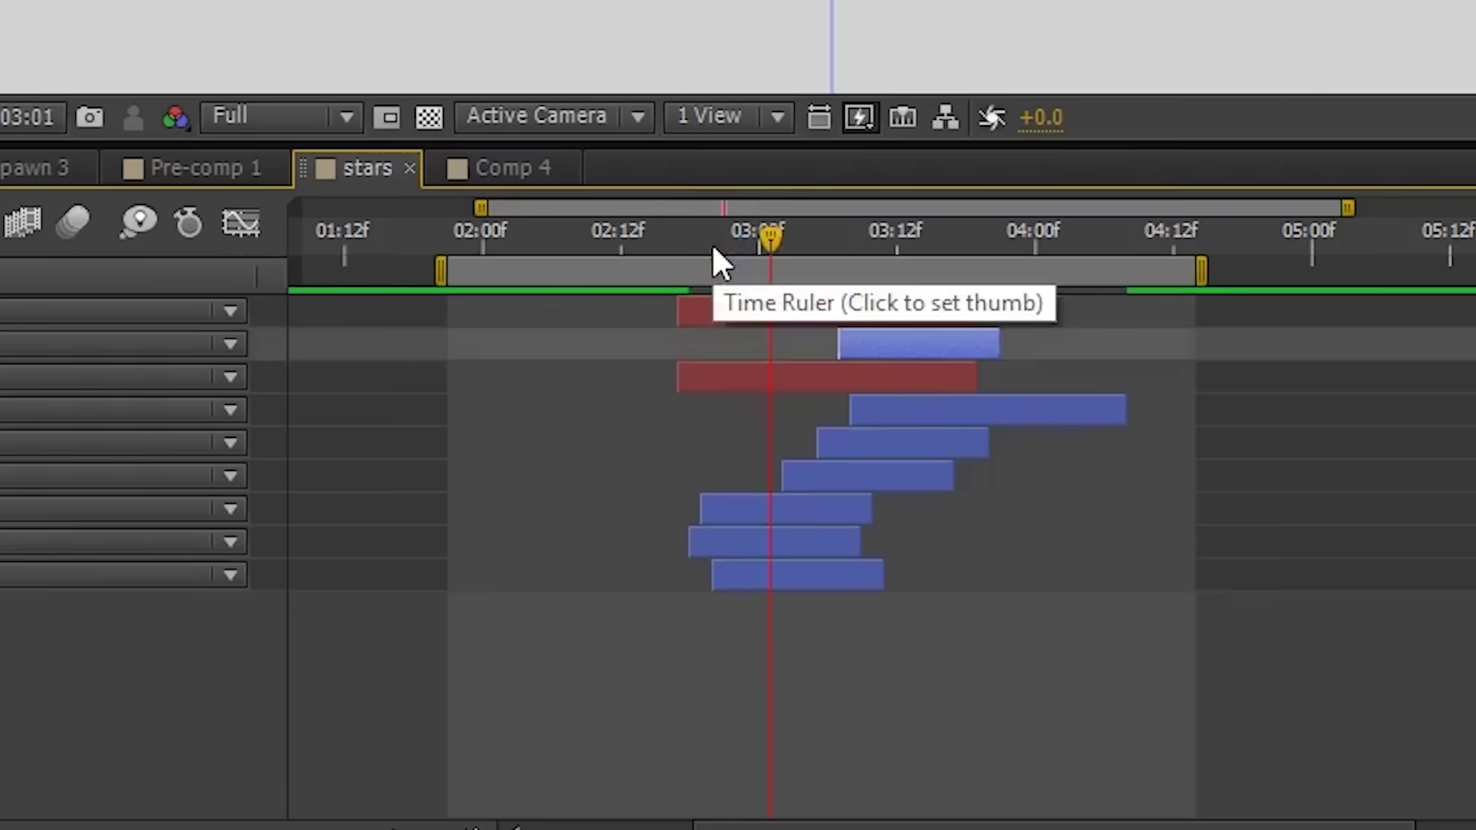
key(ctrl+d)
key(ctrl+d)
key(ctrl+d)
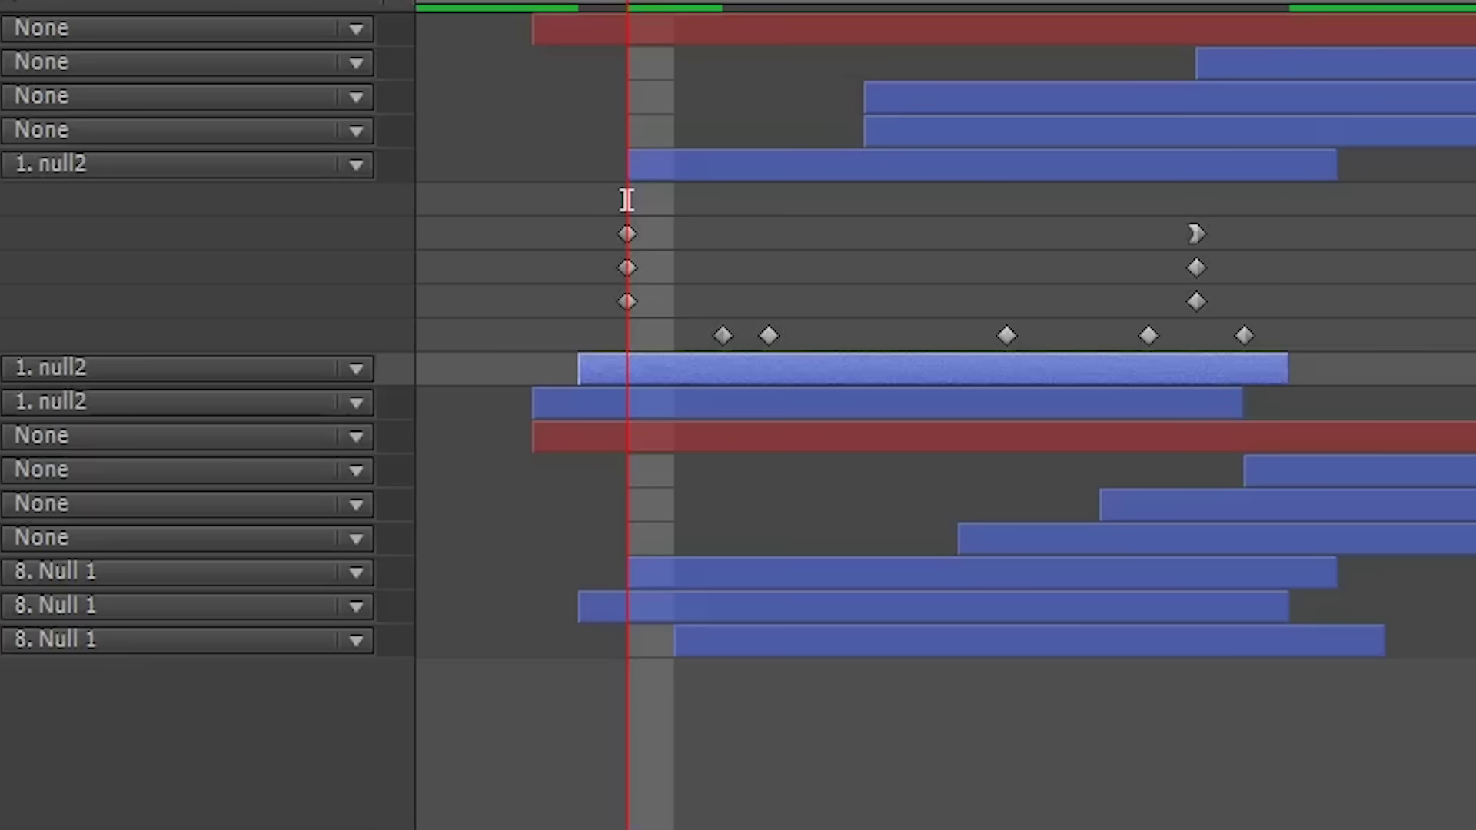
drag(548, 215, 1338, 361)
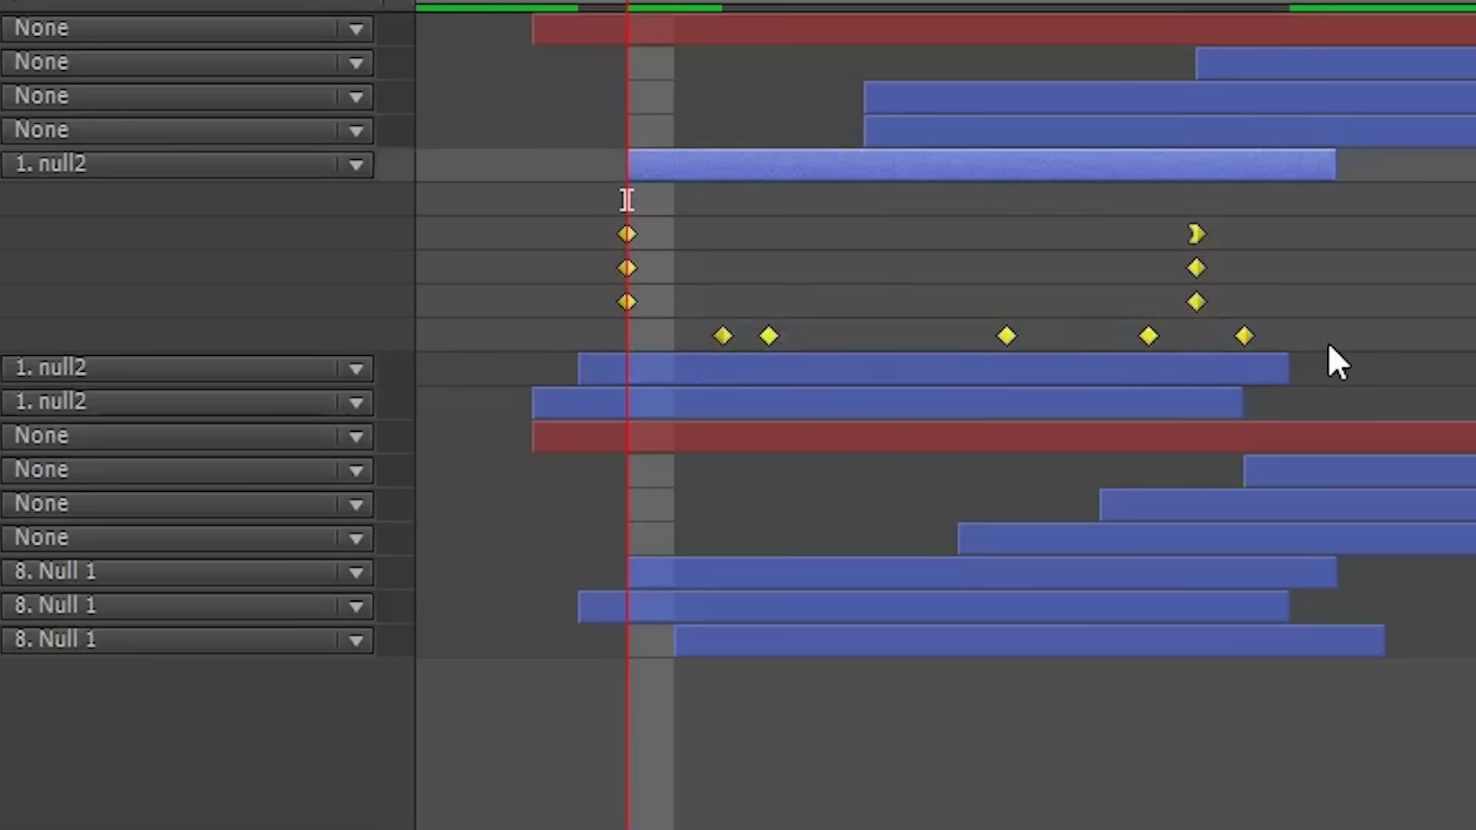
click(732, 374)
key(u)
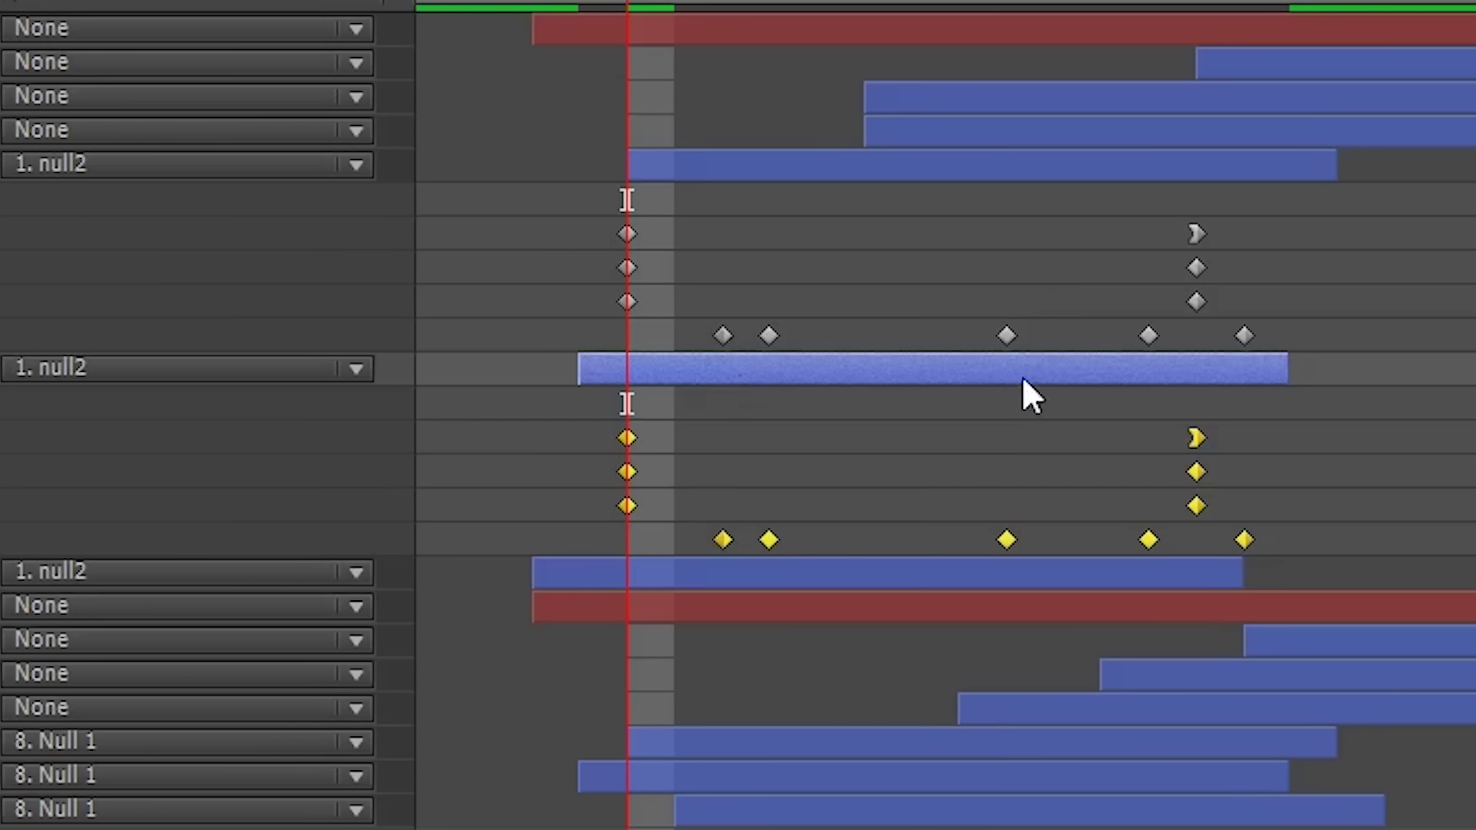